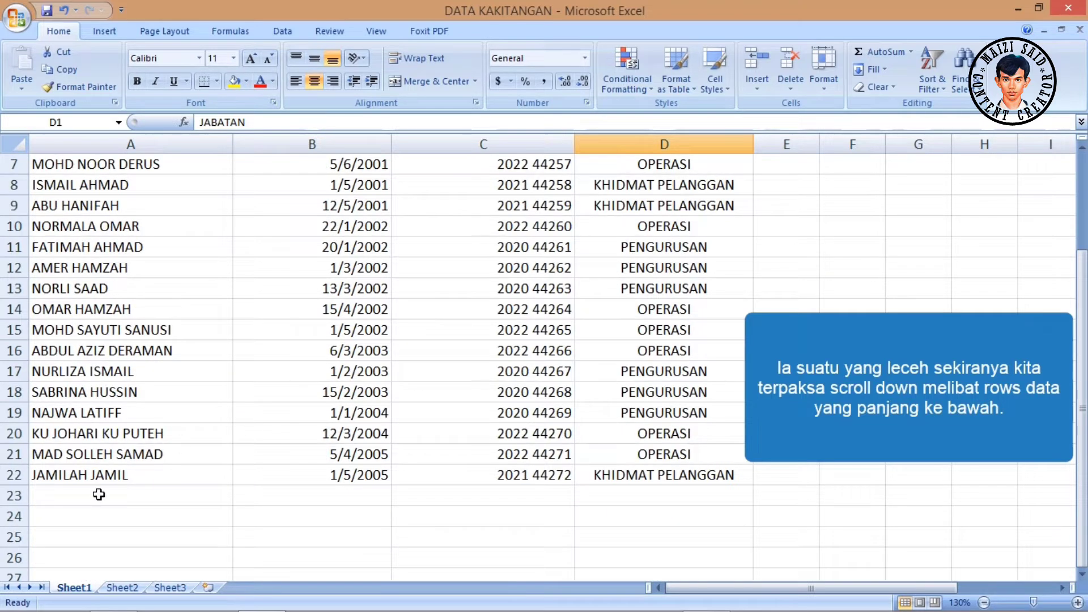
- Enter the new employee's full name in cell A23, the first empty row below the staff list
left_click(99, 498)
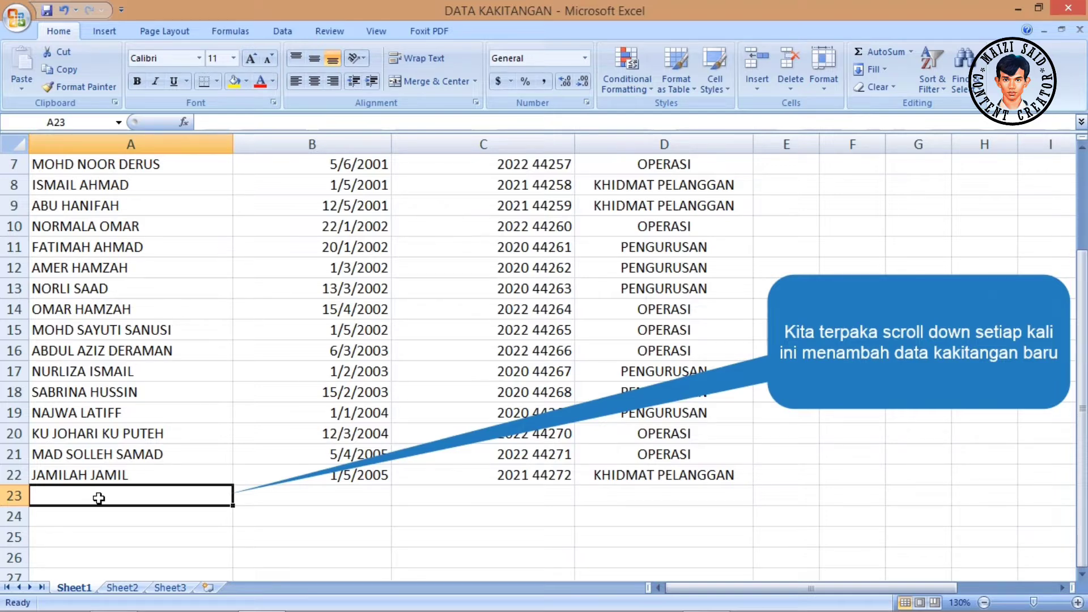
type("I")
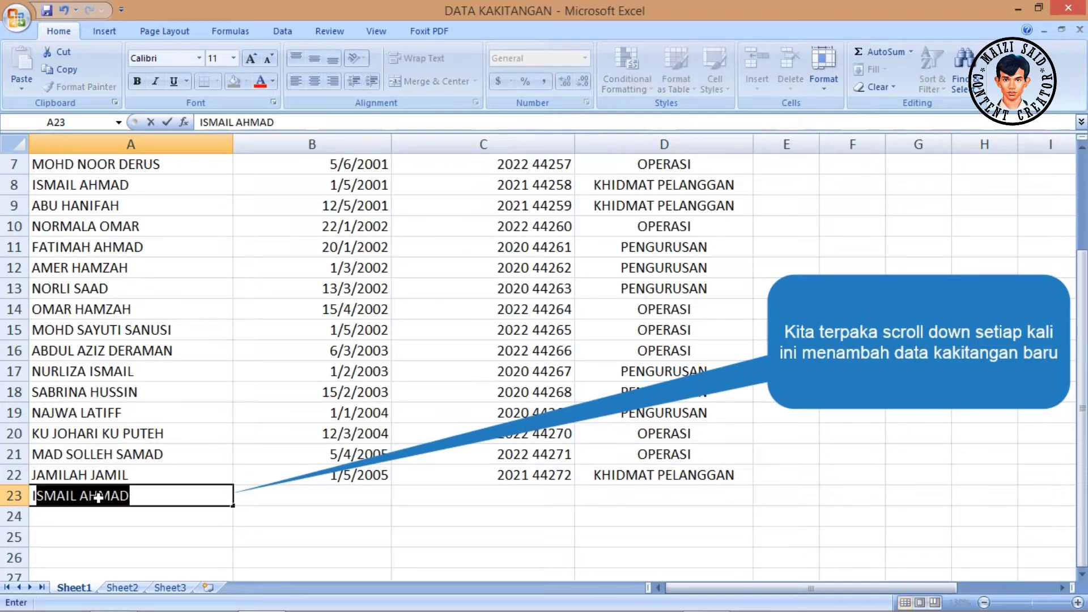
type("SMAIL ")
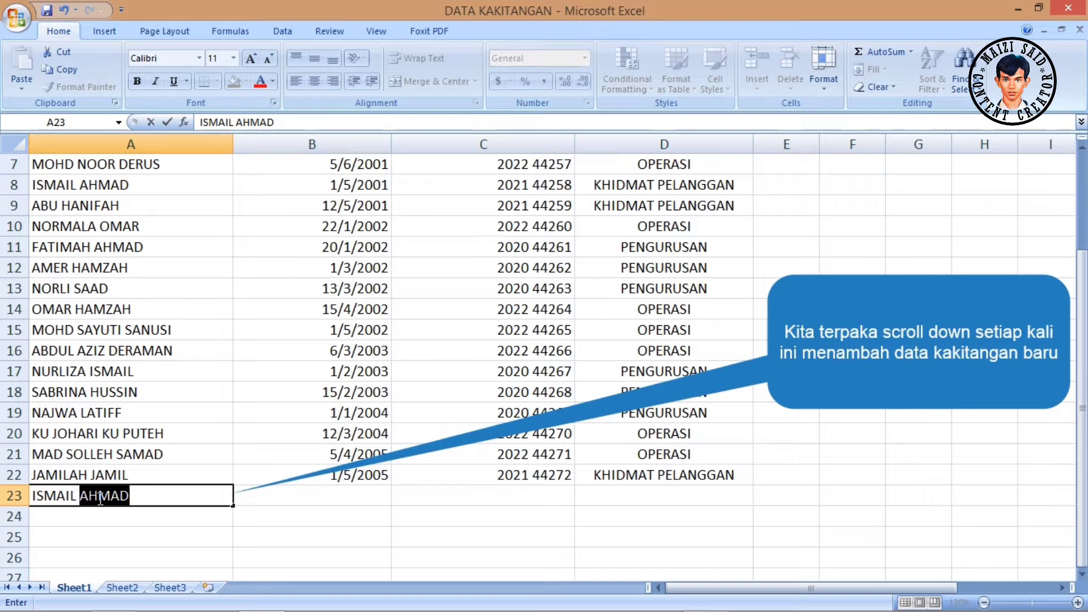
type("AMIN")
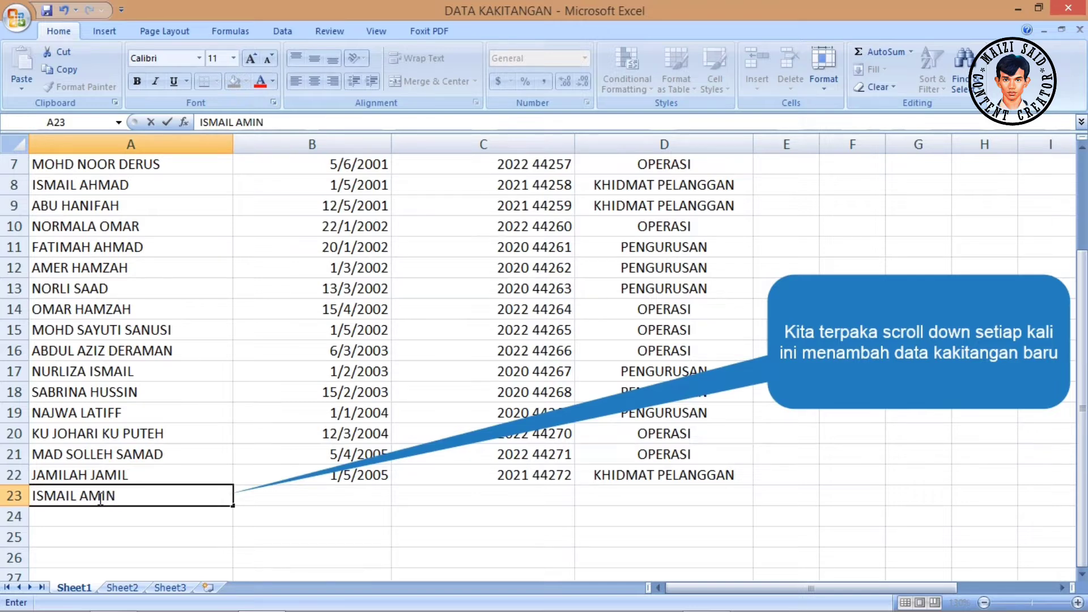
key("Tab")
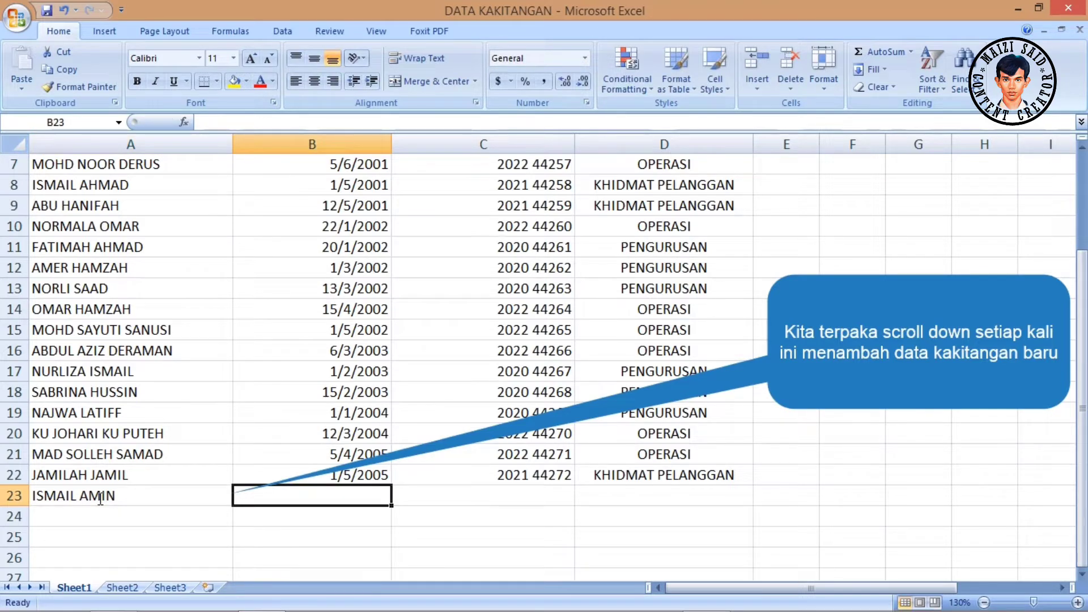
- Enter 1/7/2022 as the new employee's TARIKH MASUK in row 23
type("1/7")
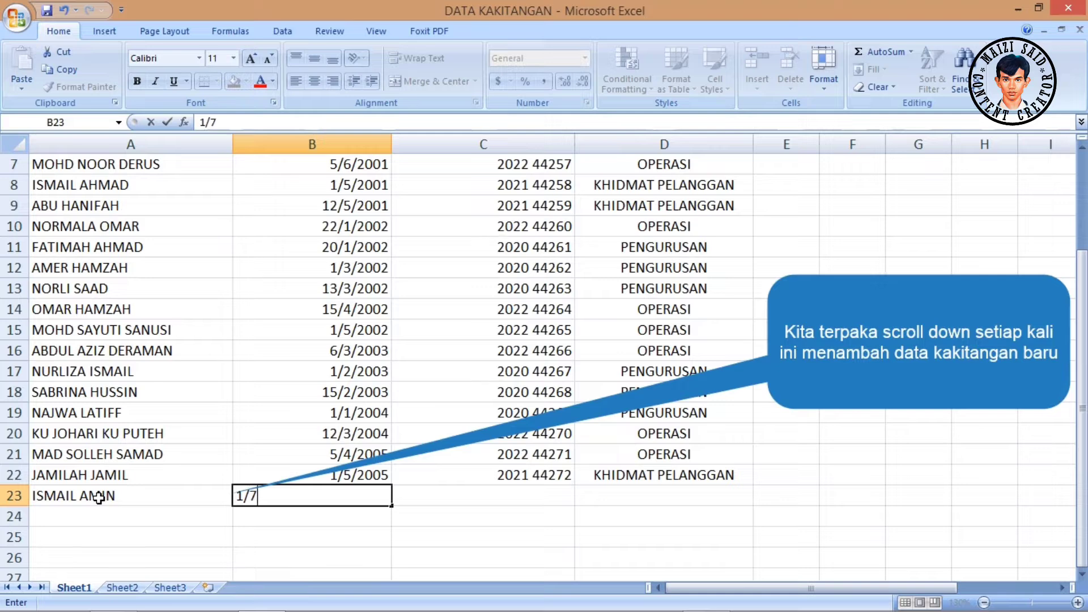
type("/2022")
key("Tab")
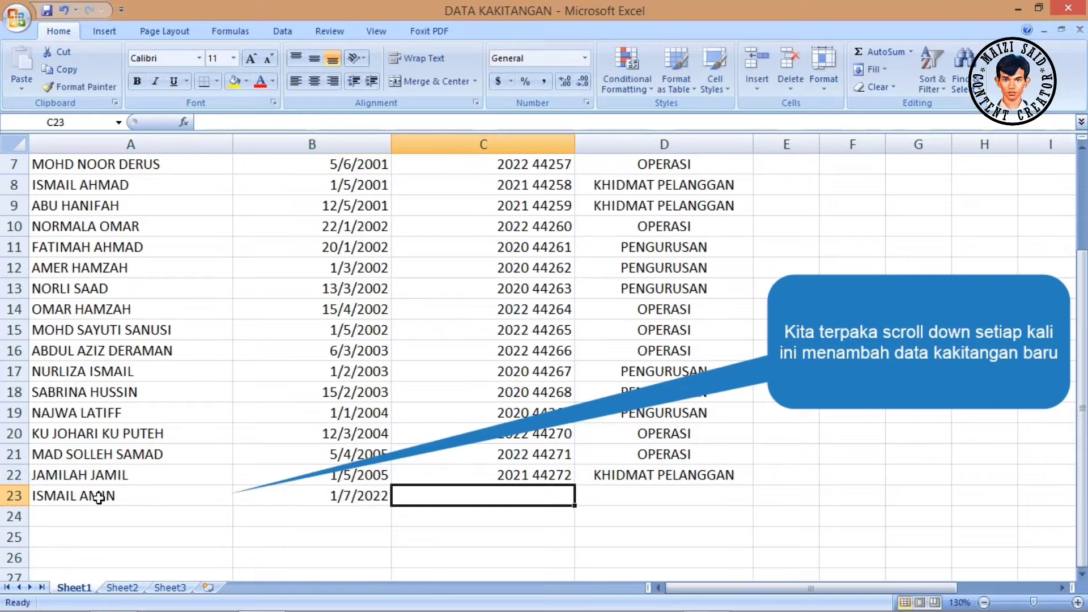
- Complete row 23 with the employee number and the department KHIDMAT PELANGGAN
type("2021 44272")
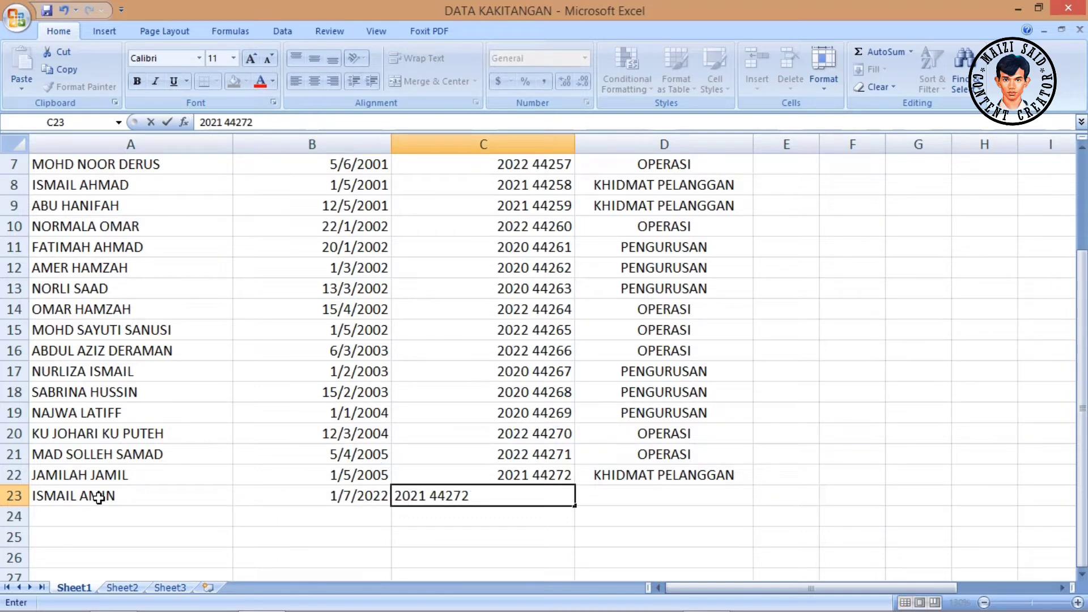
key("Tab")
type("K")
key("Return")
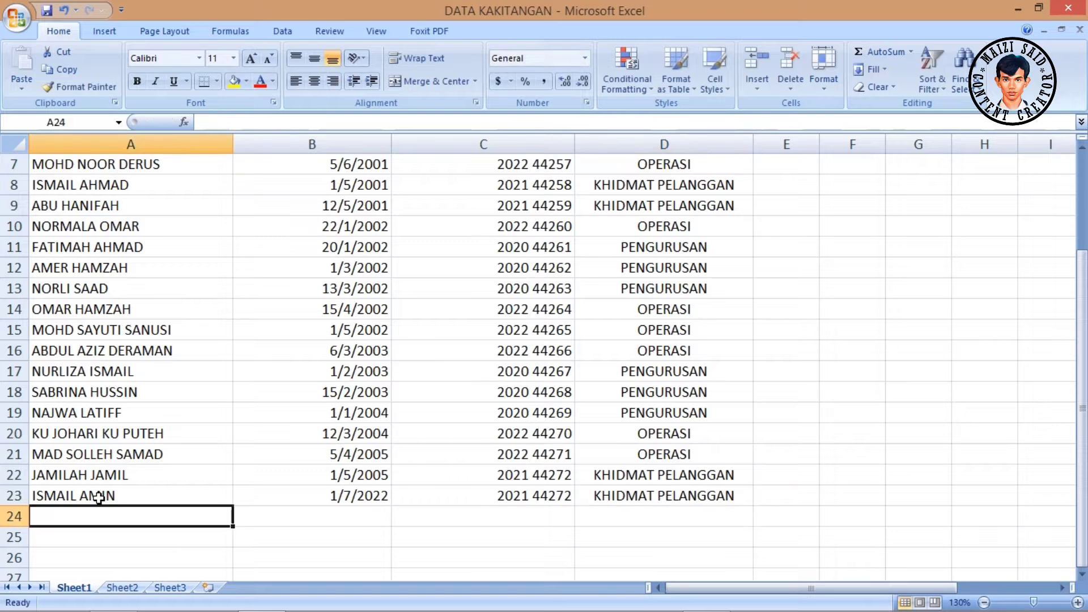
scroll(457, 519, "up", 1)
scroll(457, 519, "up", 1)
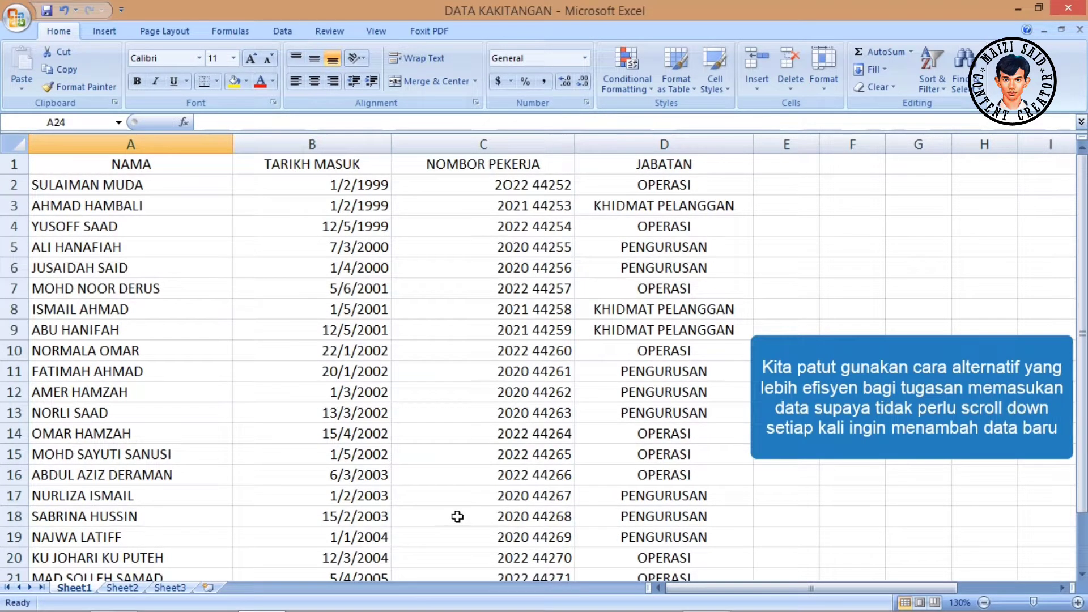
scroll(439, 495, "down", 1)
scroll(438, 494, "up", 1)
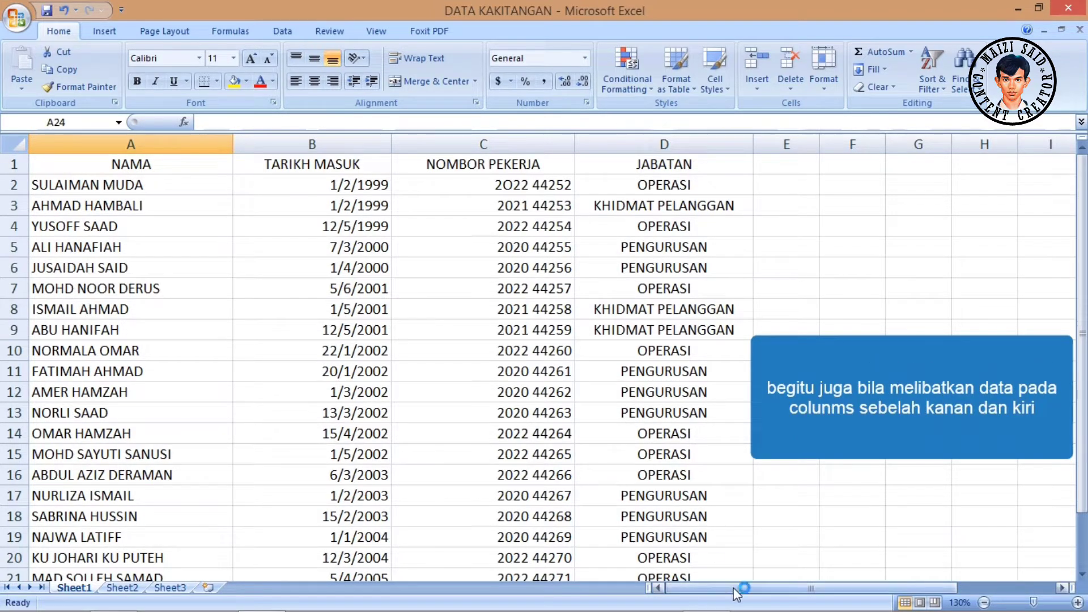
mouse_move(734, 588)
left_mouse_down()
mouse_move(816, 585)
mouse_move(719, 585)
left_mouse_up()
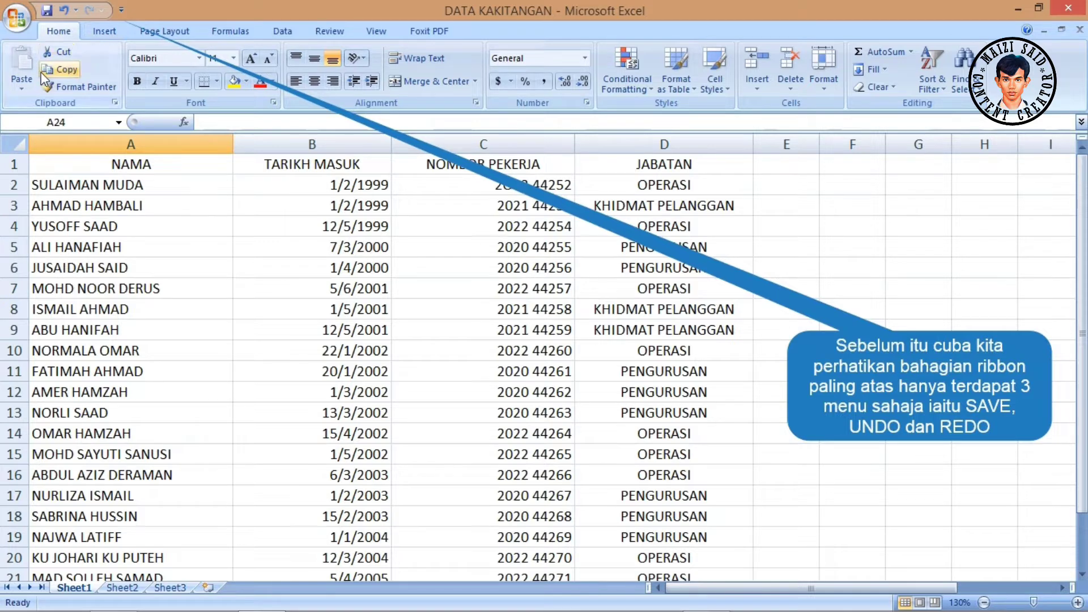
- Open the Quick Access Toolbar customization options and list the Commands Not in the Ribbon
left_click(121, 10)
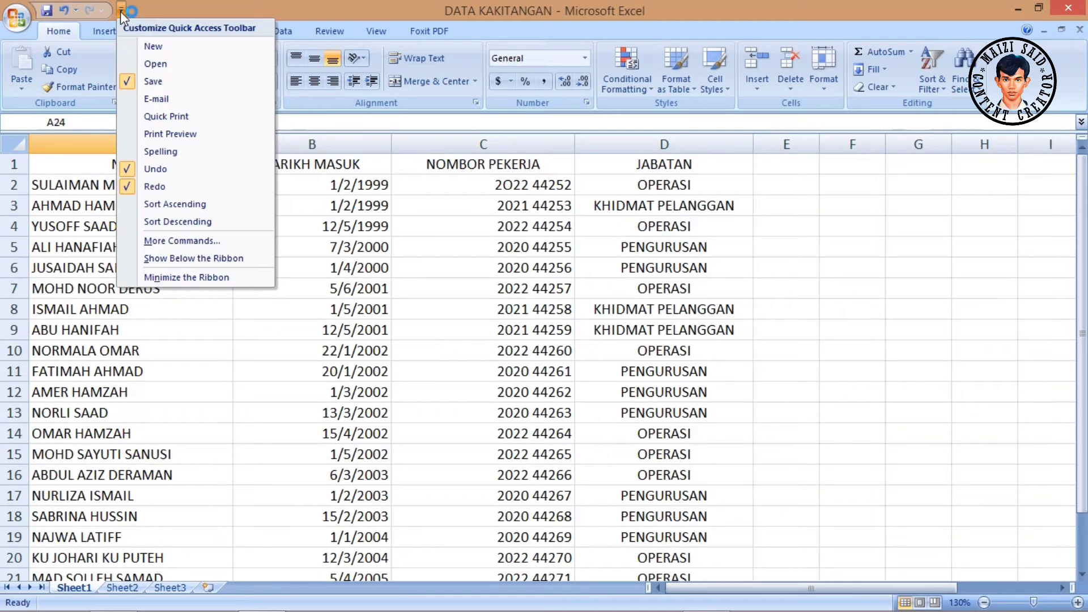
left_click(225, 245)
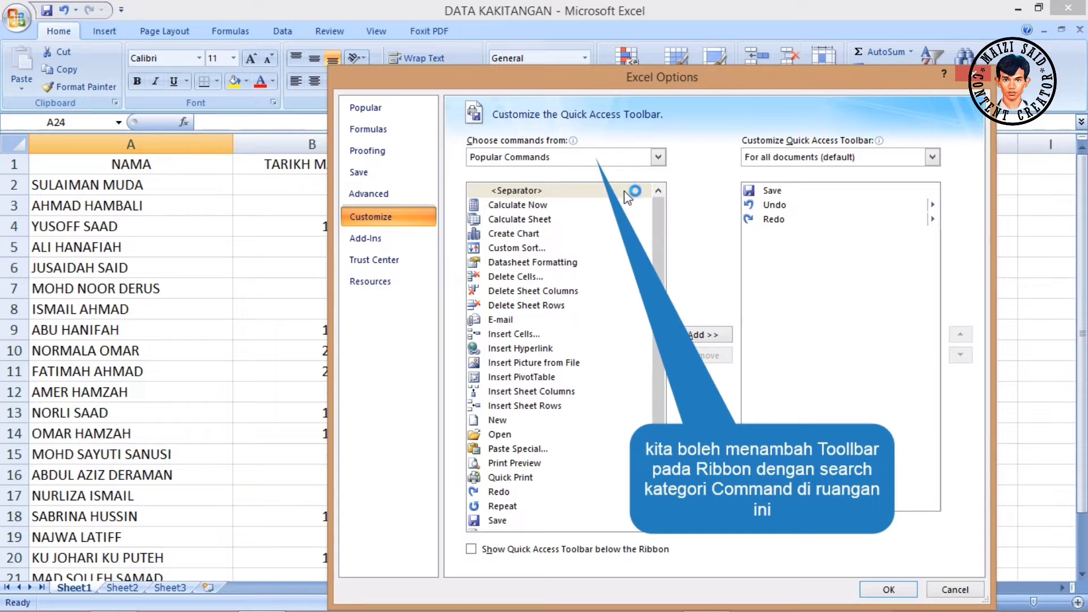
scroll(642, 241, "down", 2)
scroll(643, 241, "up", 2)
left_click(658, 157)
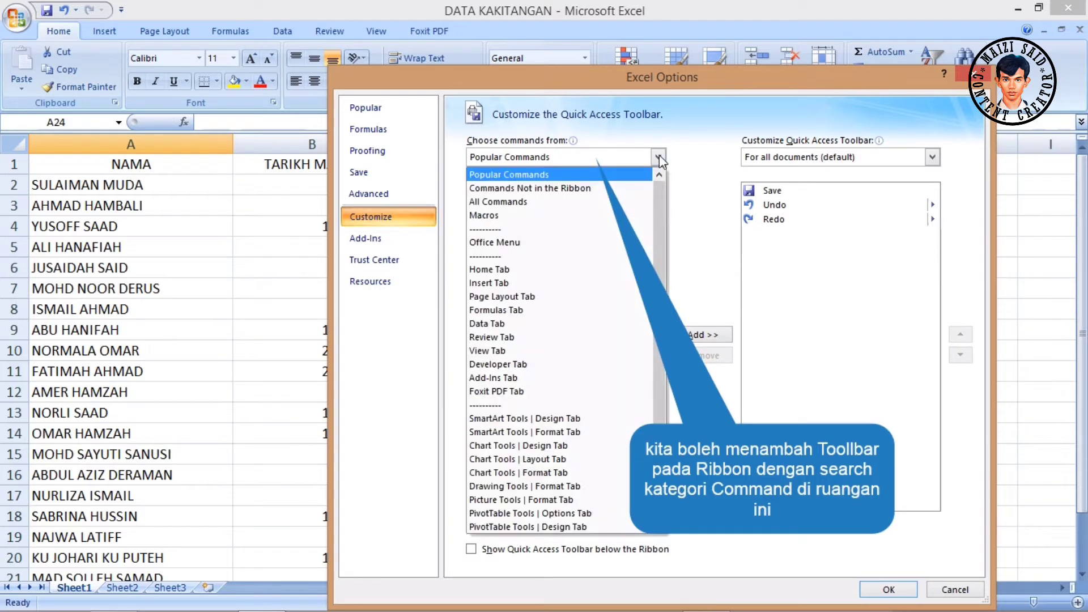
left_click(601, 191)
- Add the Form command to the Quick Access Toolbar for all documents and apply the change
scroll(616, 243, "down", 2)
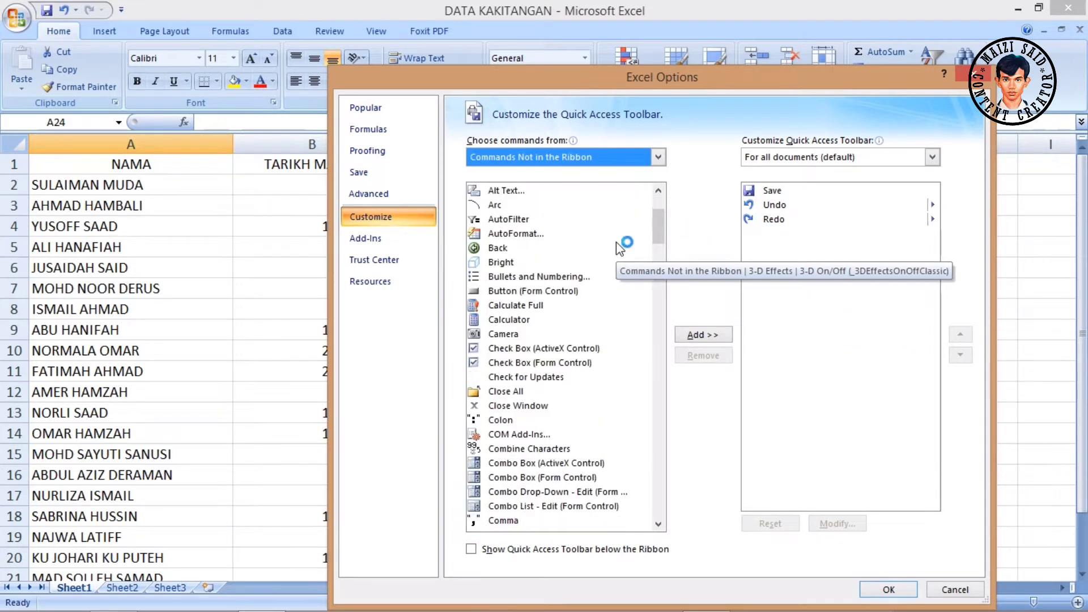
scroll(616, 242, "down", 15)
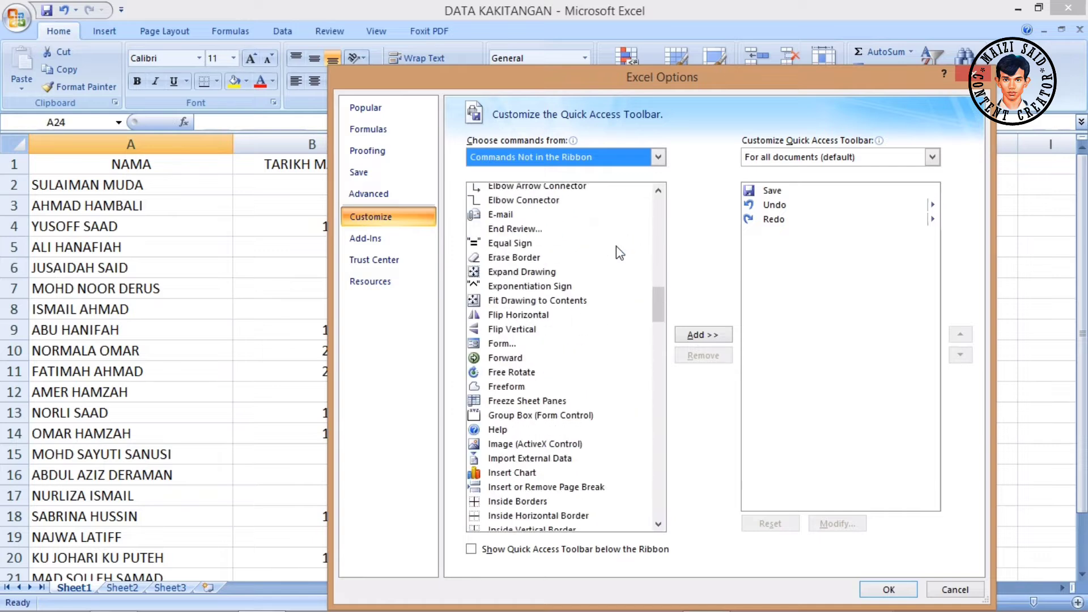
left_click(505, 345)
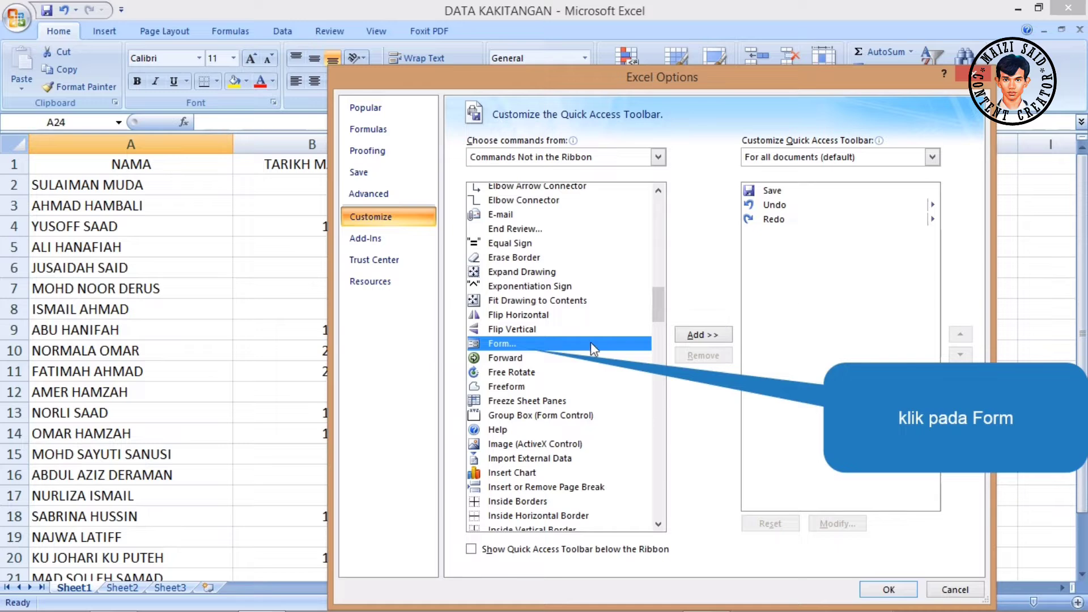
left_click(701, 336)
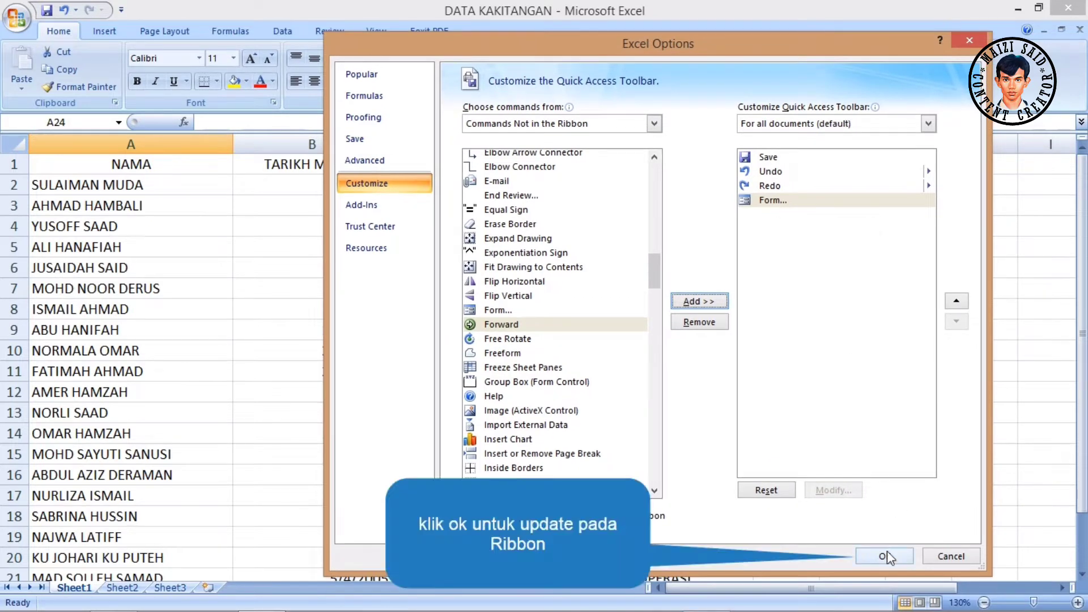
left_click(884, 556)
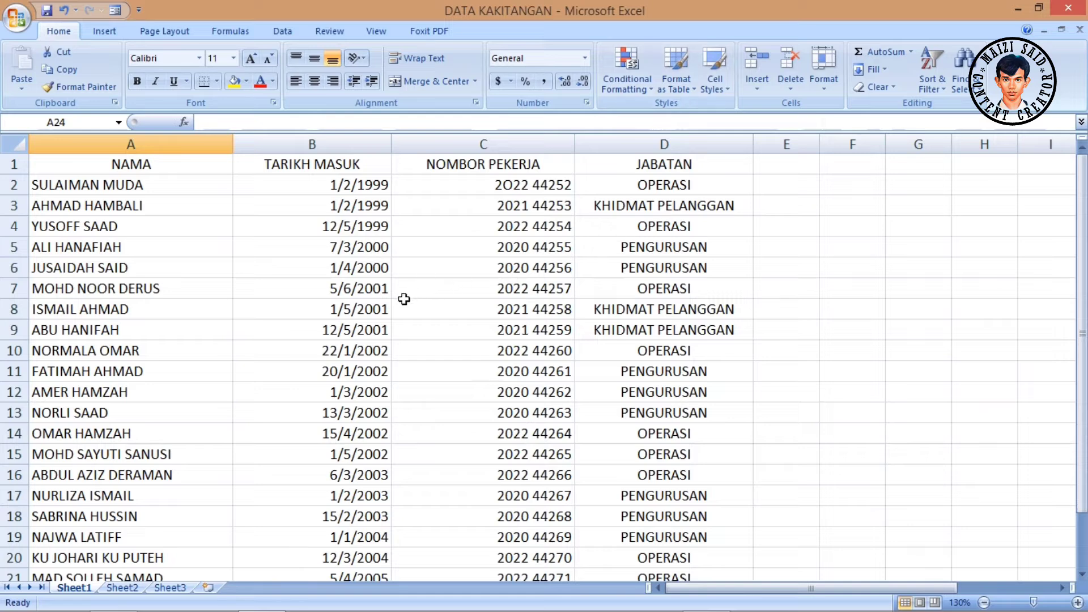
- Convert the staff data in A1:D23 into a table with headers
left_click(444, 250)
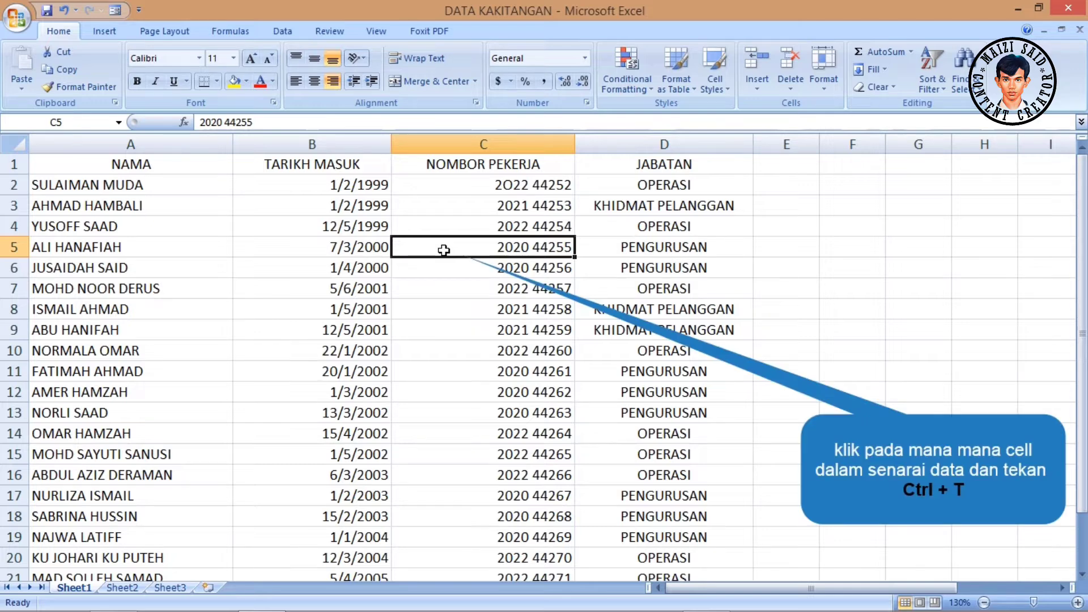
key("ctrl+t")
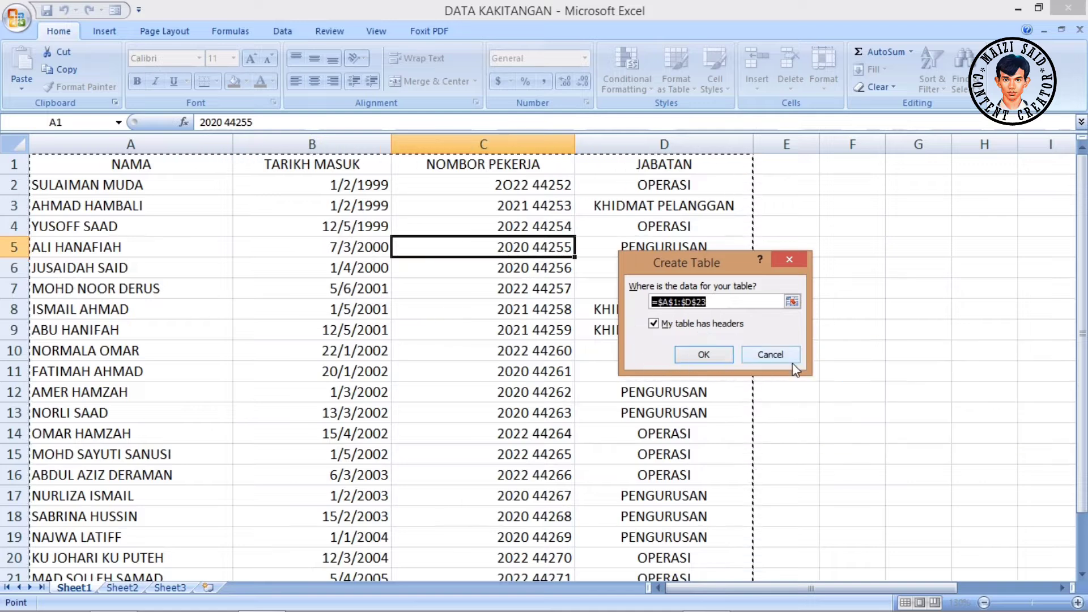
left_click(672, 265)
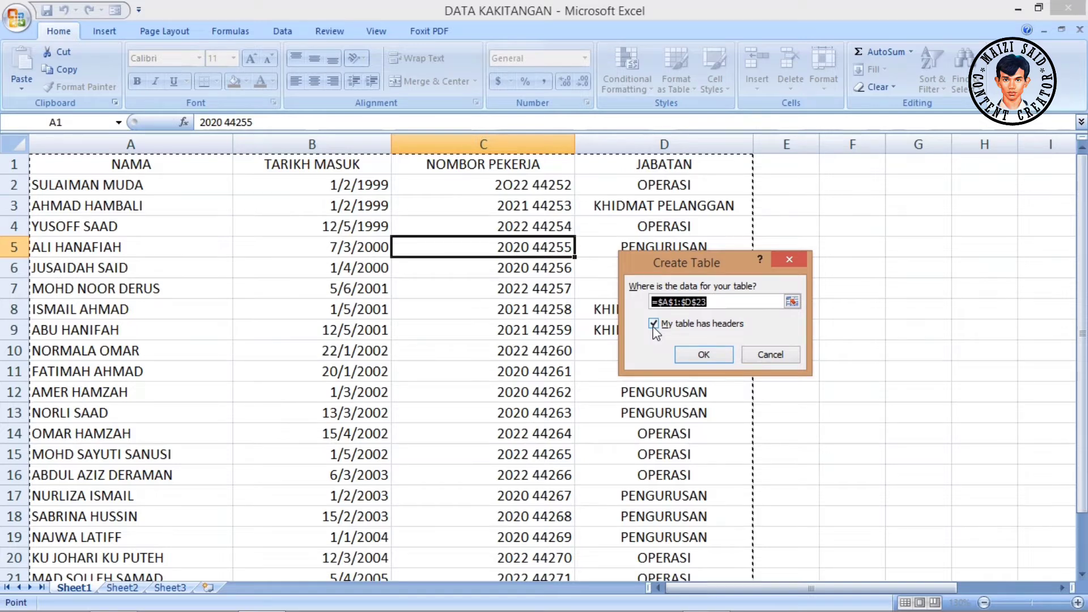
left_click(712, 352)
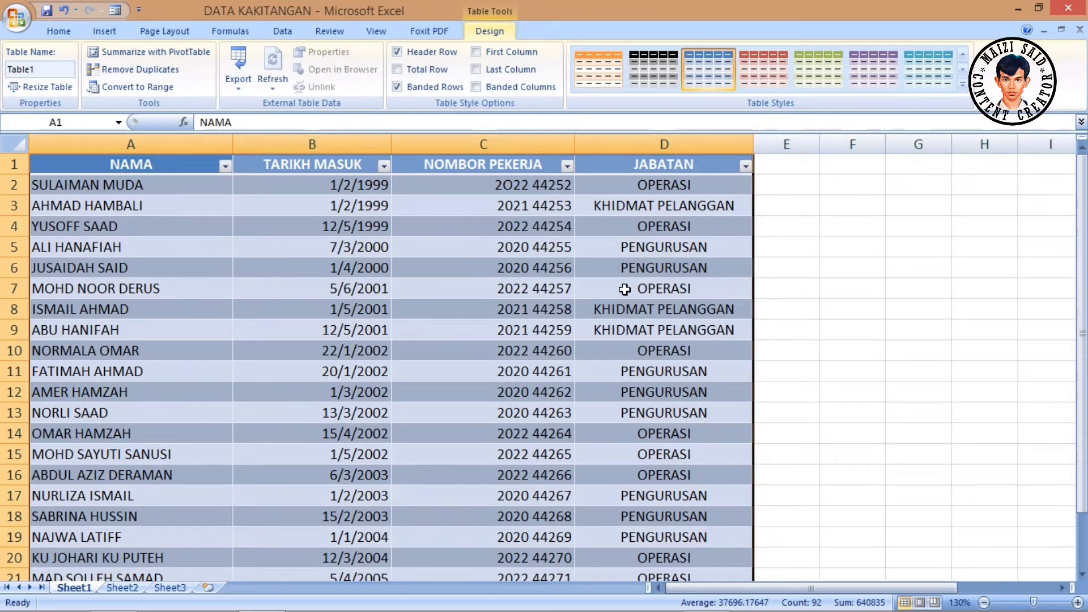
- Examine the new table from its header row down to its last record
scroll(301, 312, "down", 2)
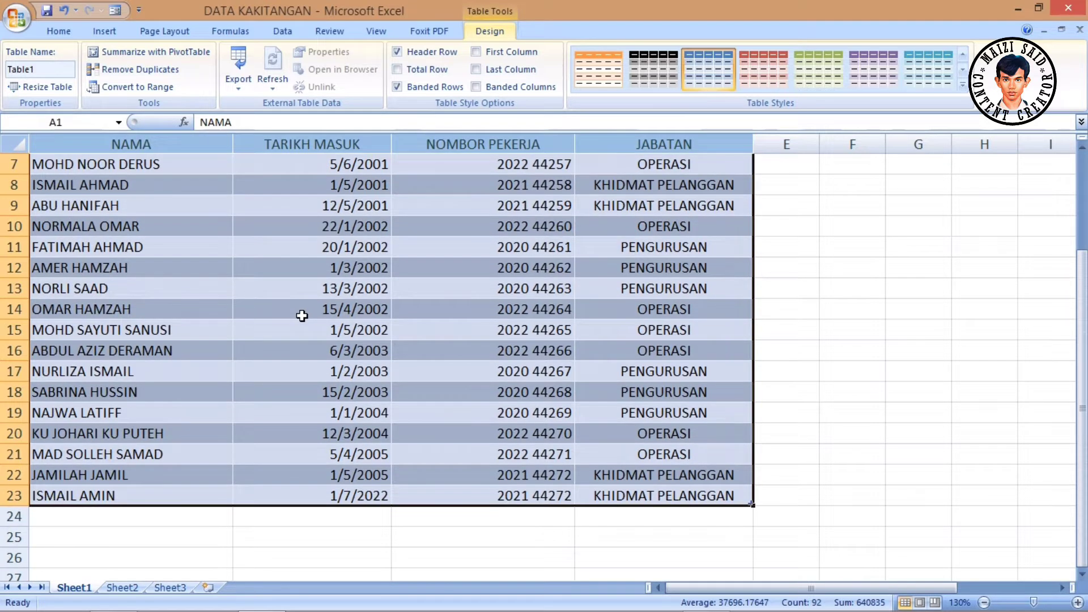
scroll(302, 316, "up", 2)
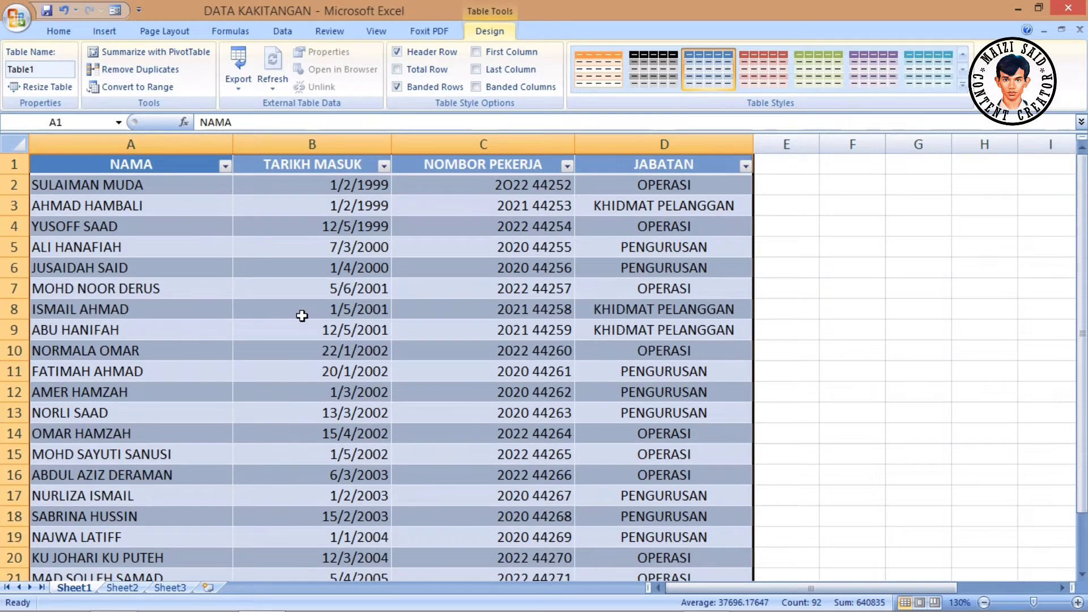
scroll(304, 316, "down", 1)
scroll(305, 316, "down", 3)
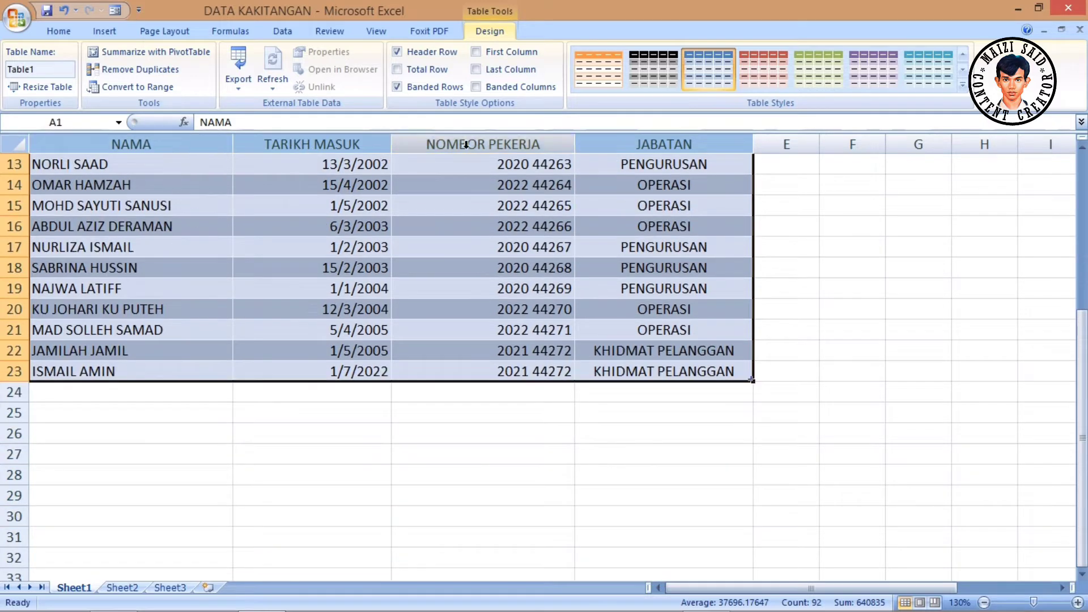
scroll(644, 212, "down", 2)
scroll(644, 224, "up", 5)
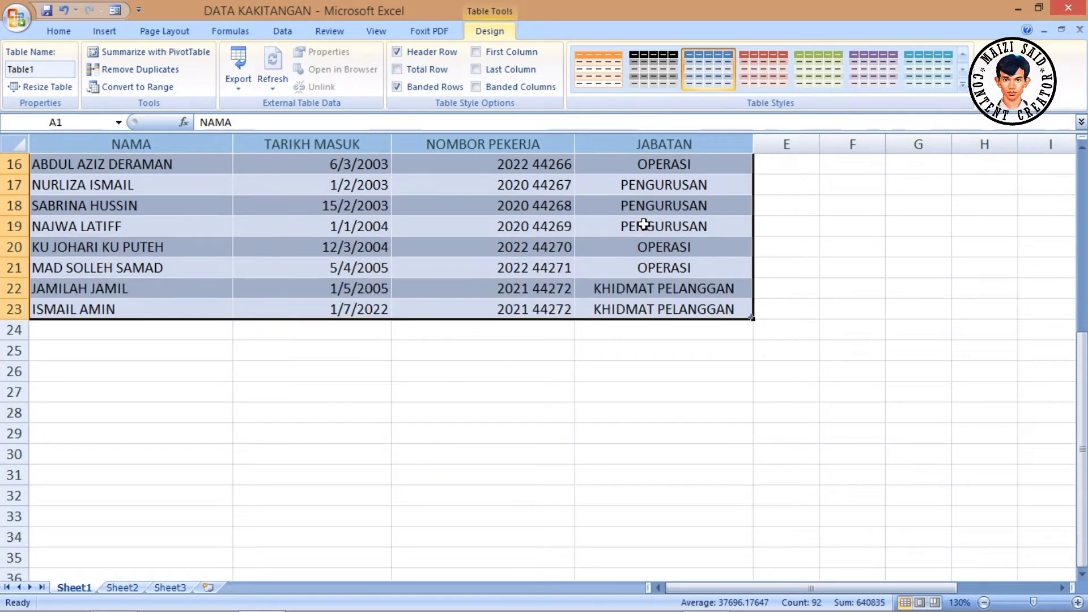
scroll(644, 225, "up", 1)
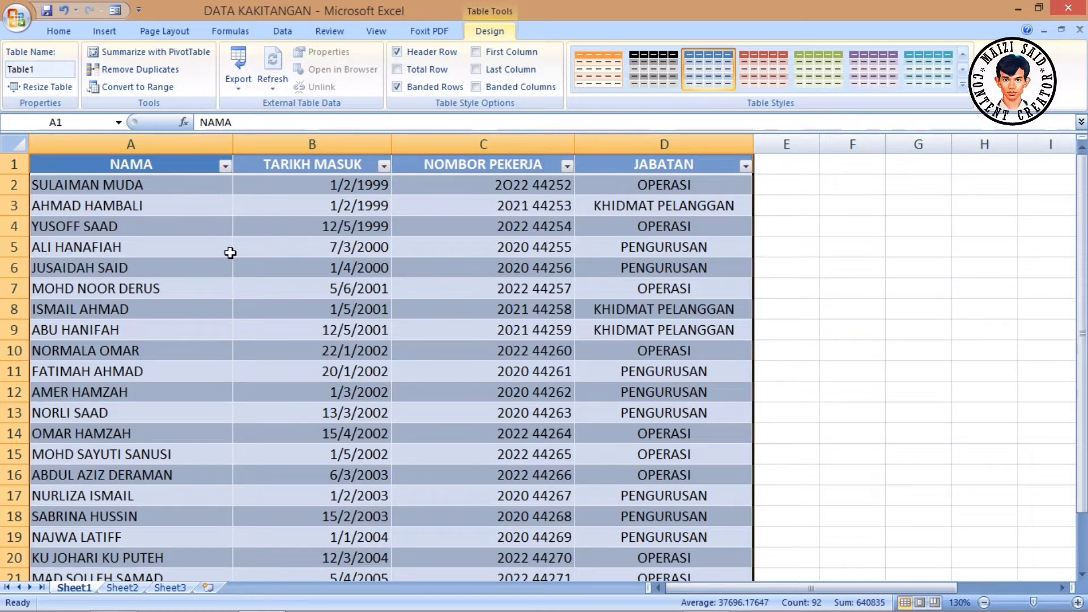
- Open the data form for the staff table from a cell inside it
left_click(320, 249)
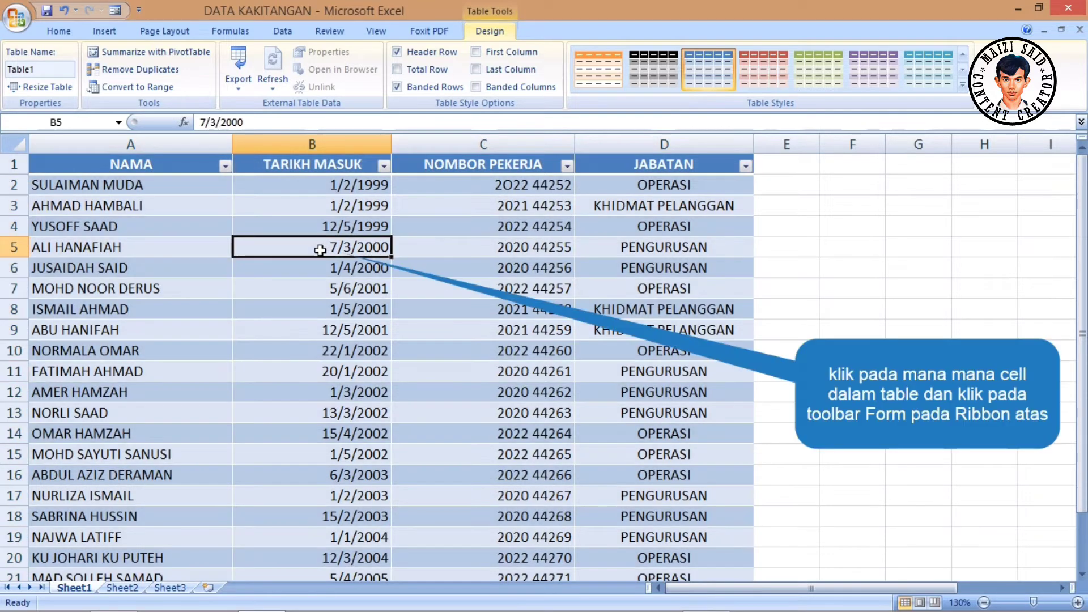
left_click(121, 11)
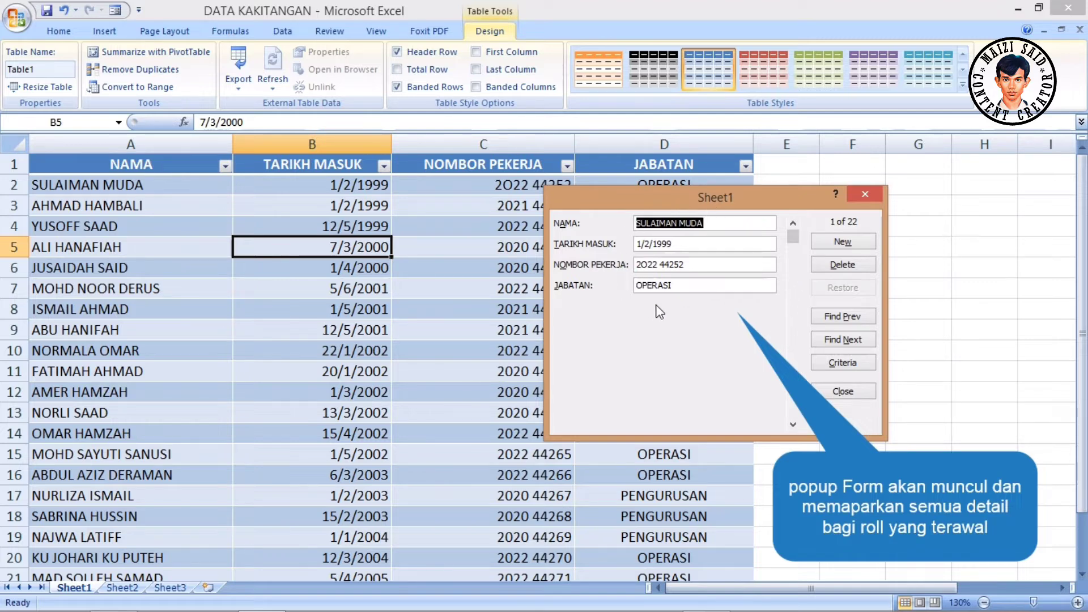
left_click(834, 225)
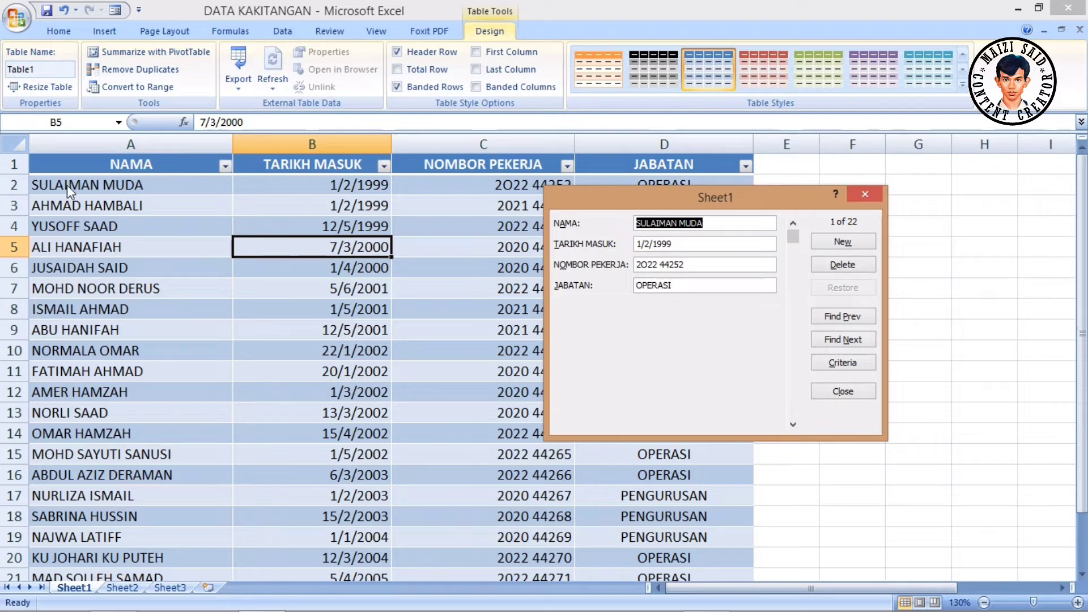
left_click(842, 229)
left_click(556, 223)
- Reposition the data form over the sheet and browse forward to the fourth staff record
left_click_drag(767, 200, 897, 242)
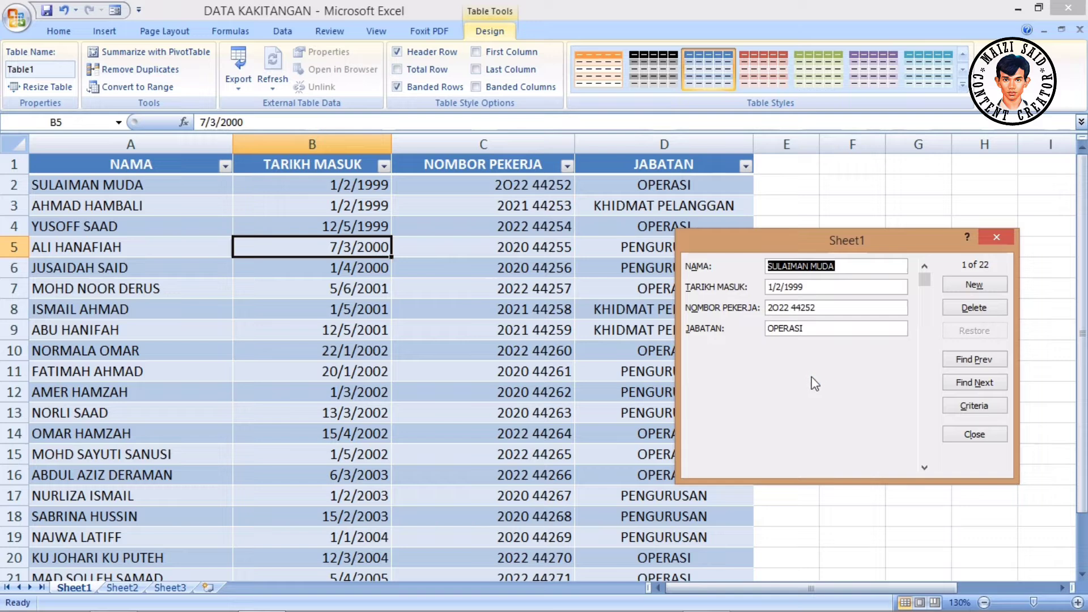
left_click_drag(858, 241, 613, 218)
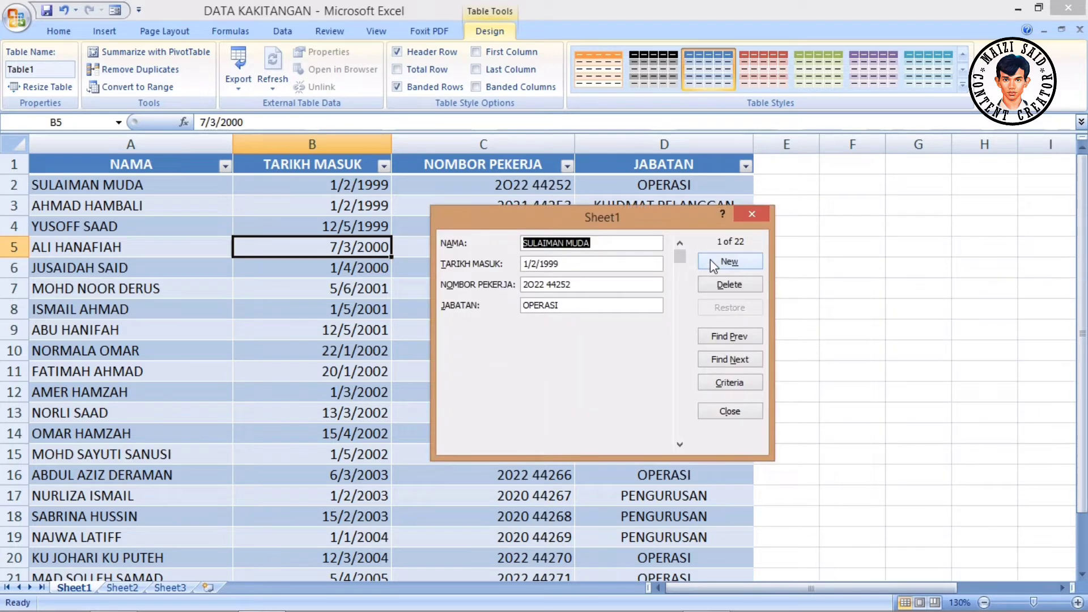
left_click(736, 361)
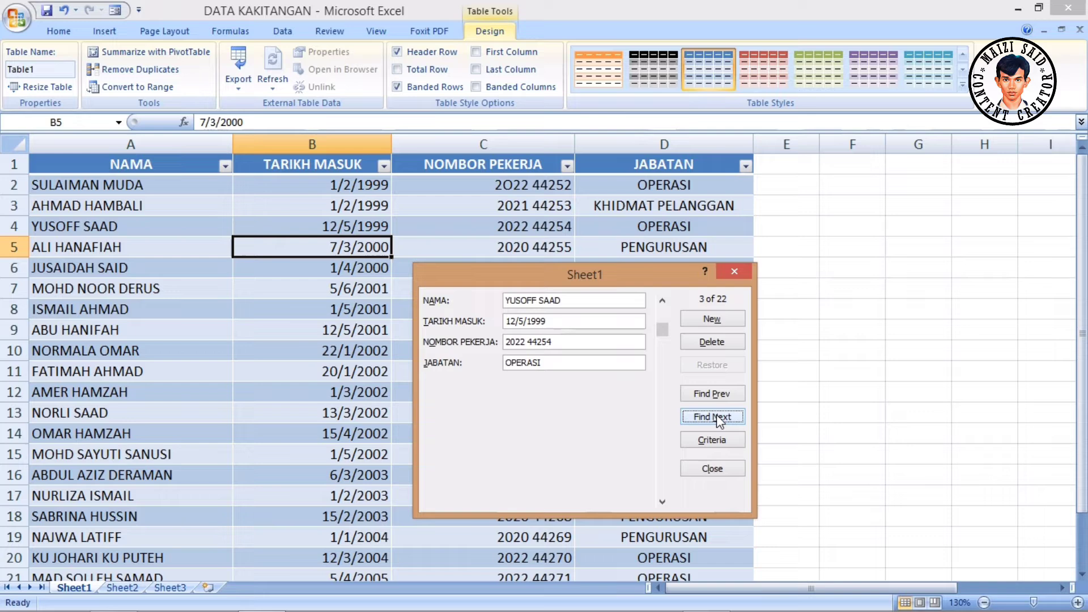
left_click(707, 416)
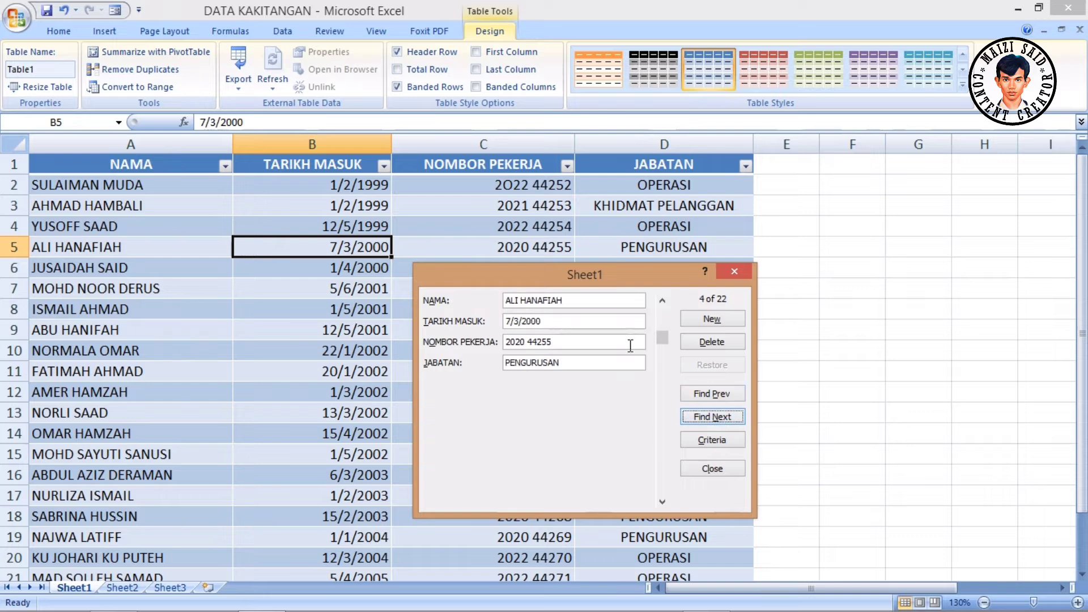
- Browse the data form forward to the last staff record, compare it with the end of the table, and leave the form closed
left_click(719, 416)
left_click(716, 416)
left_click(715, 416)
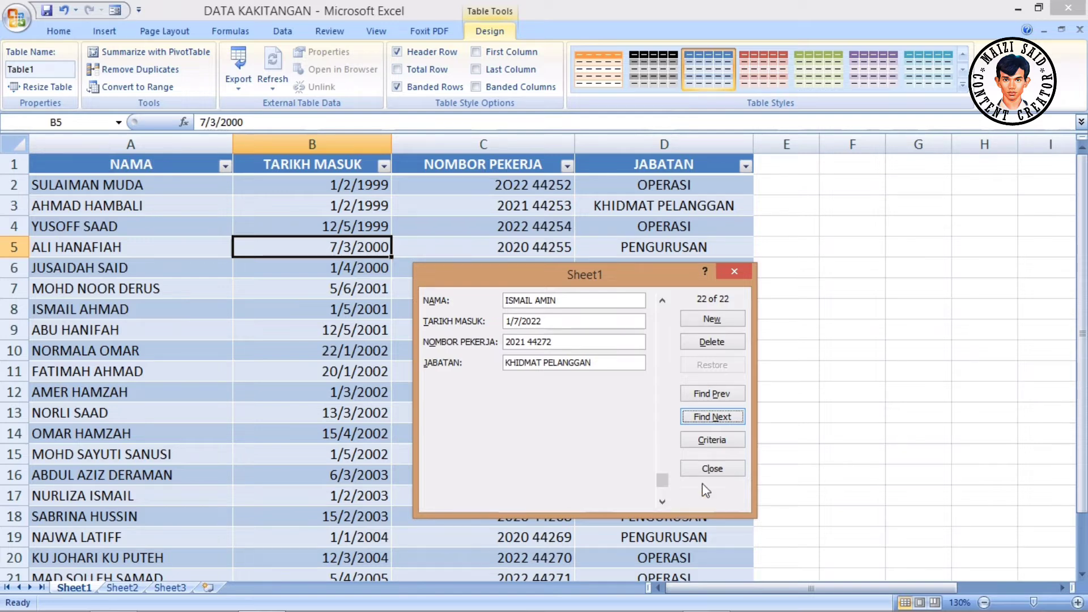
left_click(718, 468)
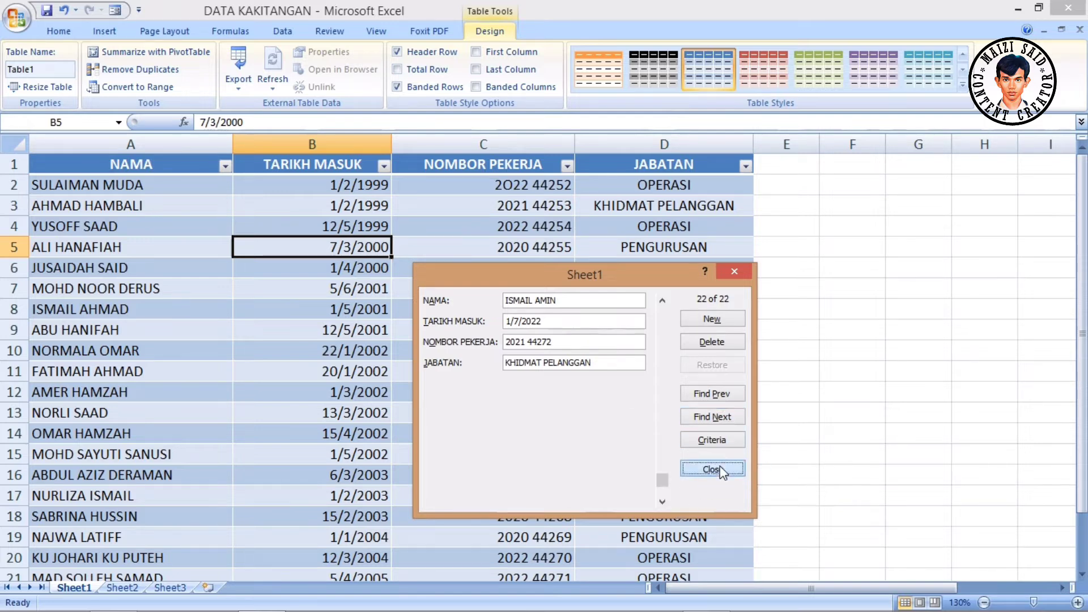
left_click_drag(1083, 470, 1082, 501)
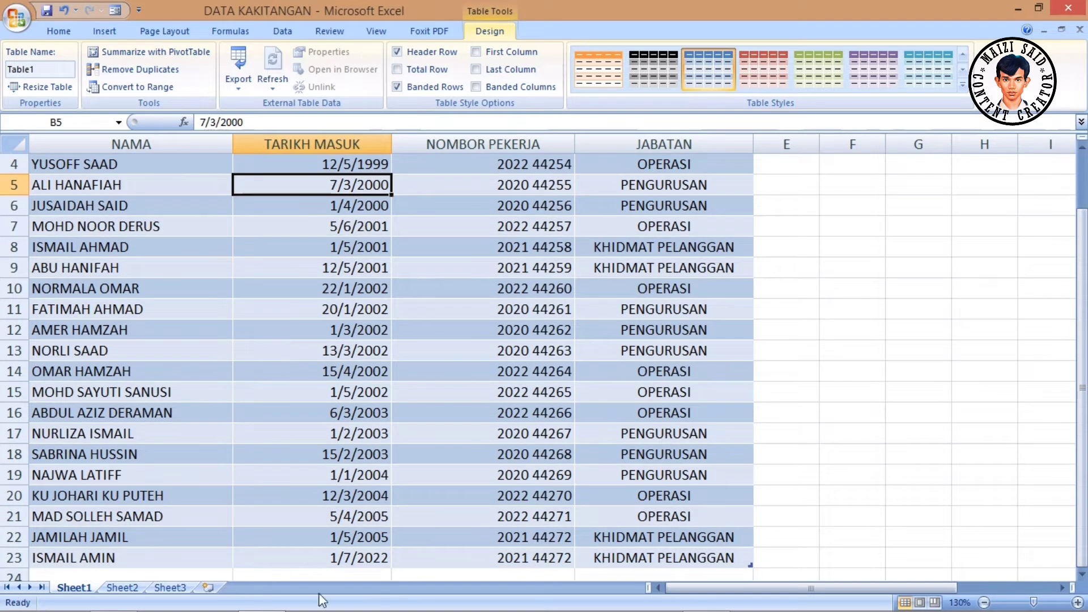
mouse_move(730, 592)
left_mouse_down()
mouse_move(764, 587)
mouse_move(737, 590)
left_mouse_up()
left_click_drag(1082, 391, 1082, 397)
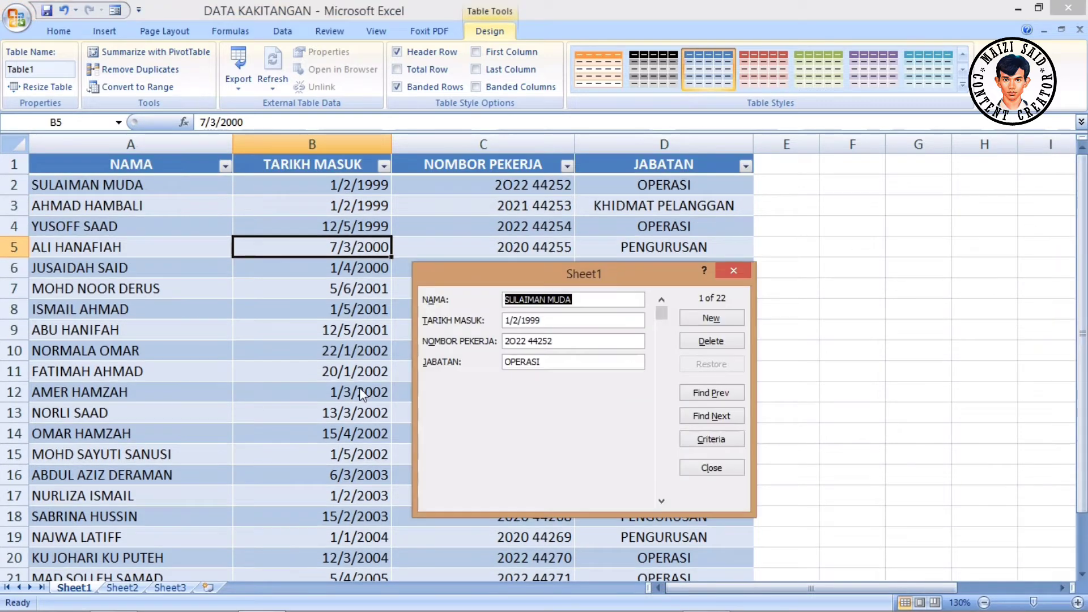
left_click(708, 470)
- Add a staff record directly in row 24 with the employee's name, joining date 2/7/2021, employee number and department KHIDMAT PELANGGAN
left_click_drag(1082, 391, 1082, 445)
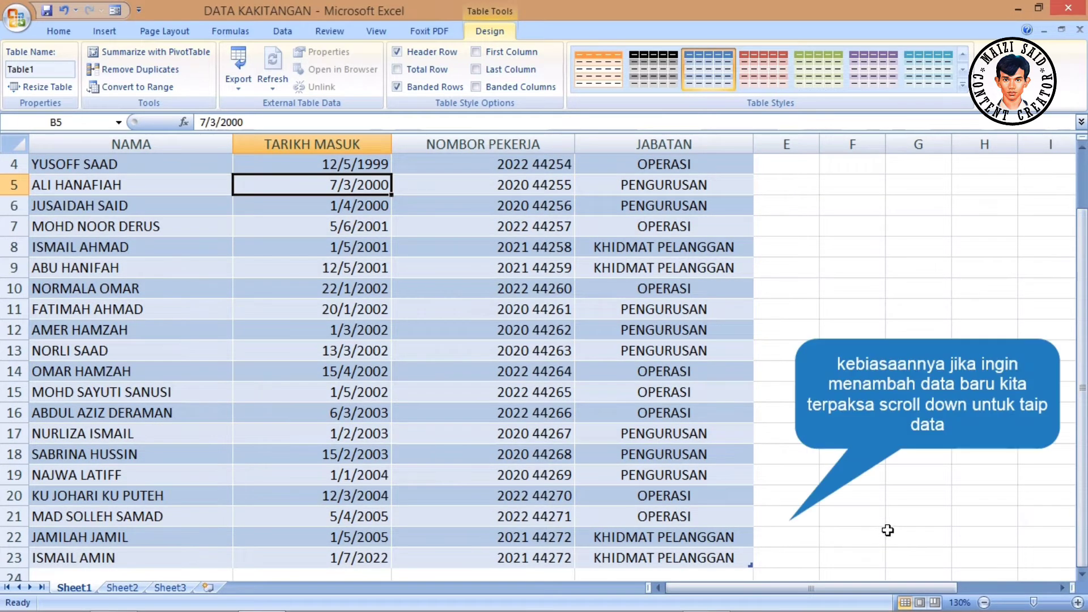
scroll(888, 529, "down", 1)
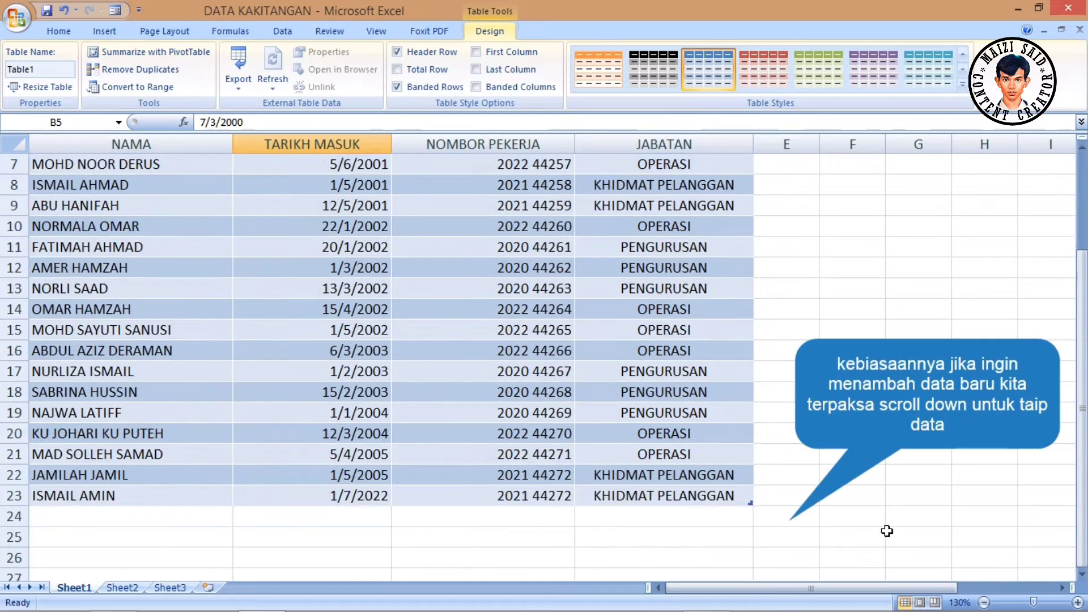
left_click(111, 514)
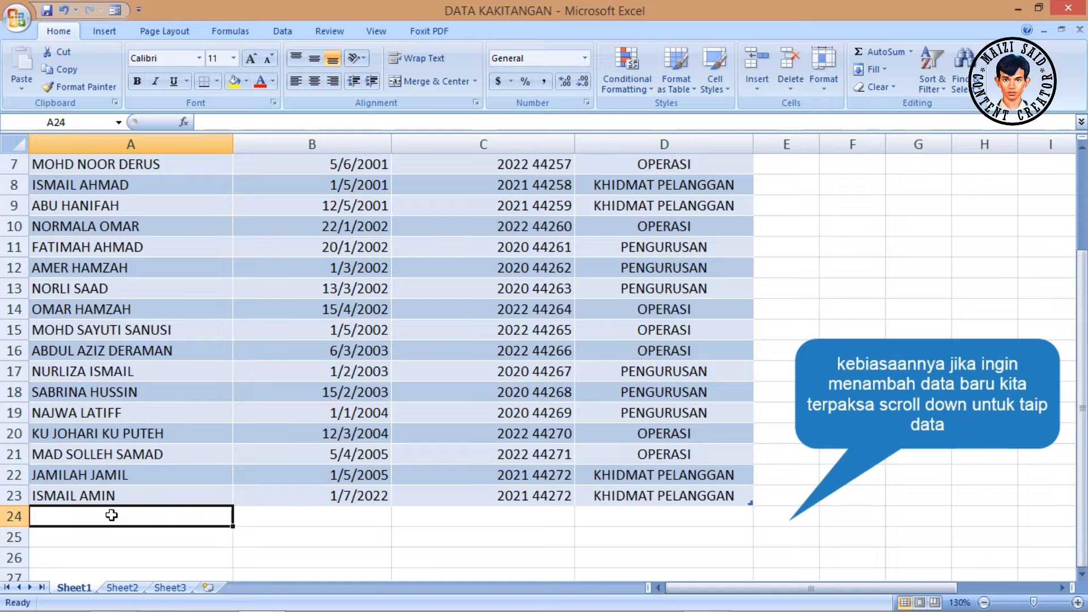
type("DODI DINDA")
key("Tab")
type("2/7/2021")
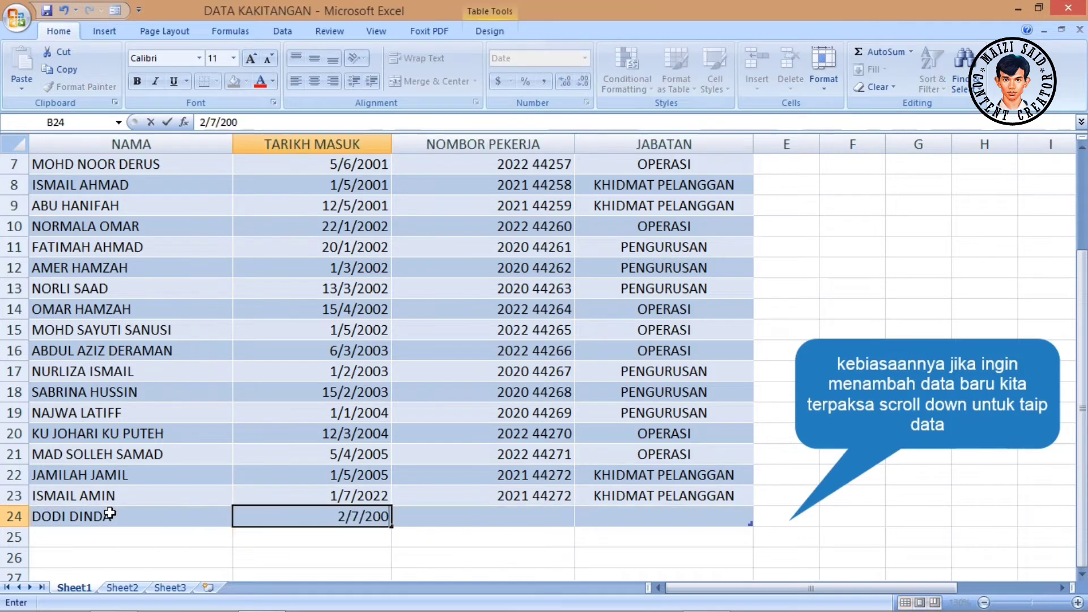
key("Tab")
type("2021 44273")
key("Tab")
type("KHIDMAT PELANGGAN")
key("Return")
- Open the data form from cell B7 in the staff table and start a blank new record
left_click_drag(1082, 485, 1081, 469)
left_click_drag(1081, 526, 1081, 445)
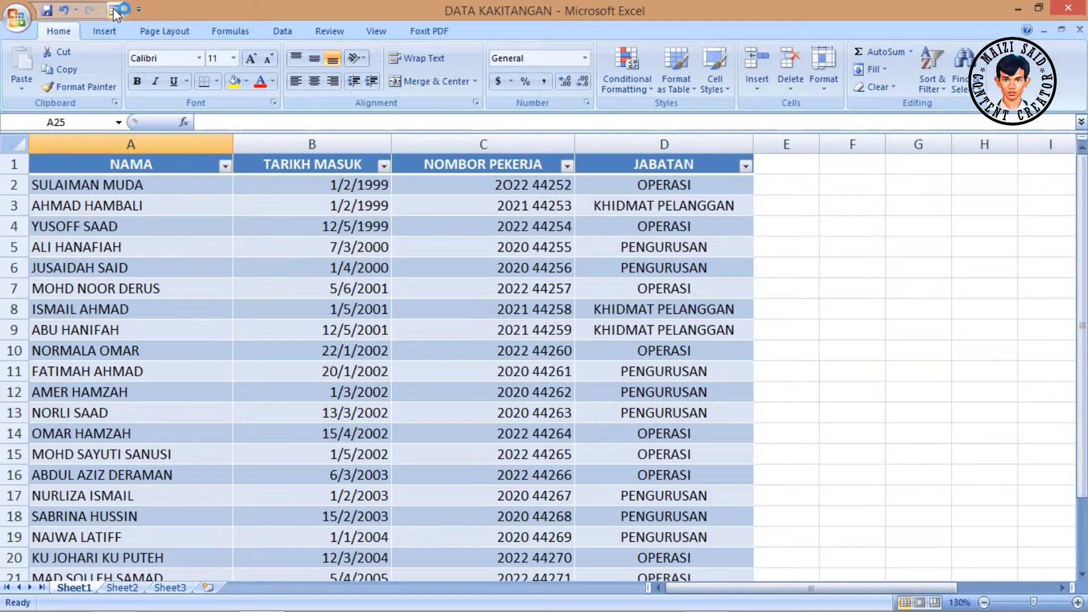
left_click(253, 287)
left_click(115, 10)
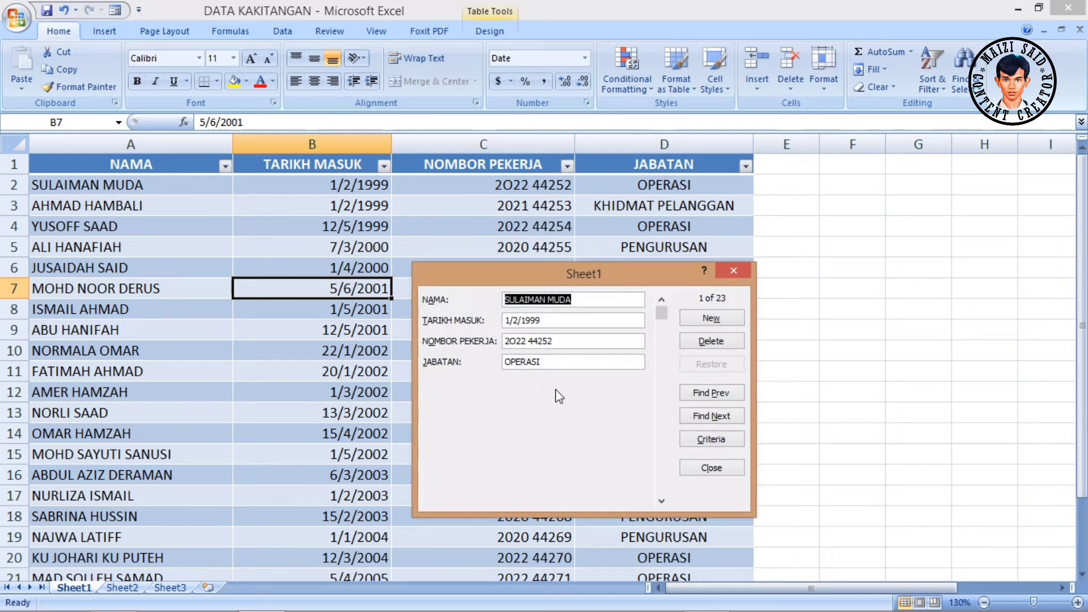
left_click(714, 319)
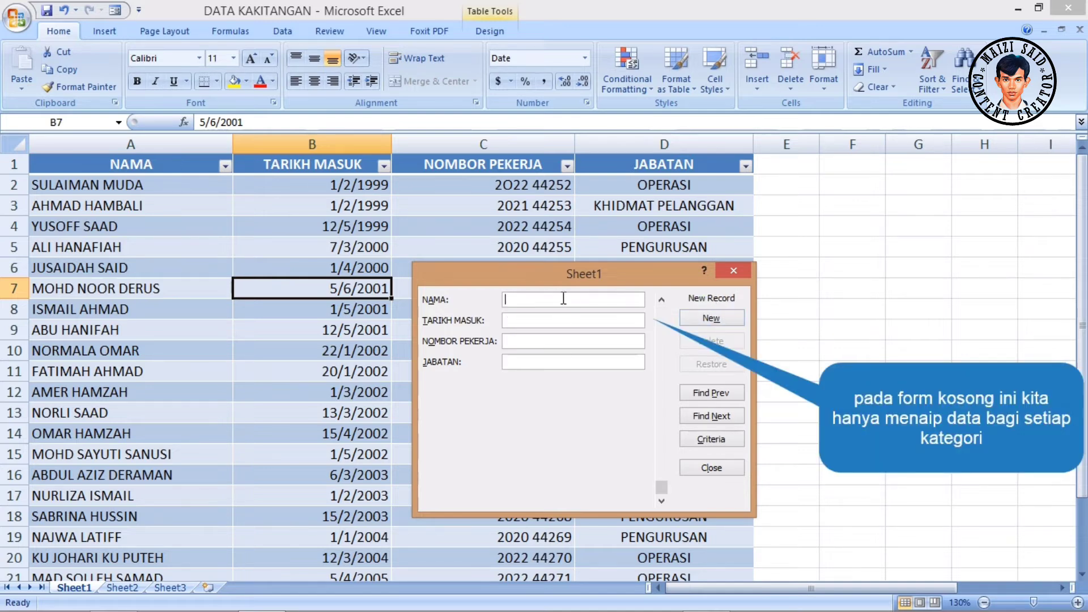
- Save a new record with the employee's name, joining date 3/2/2022, employee number and department KHIDMAT PELANGGAN, and close the form
type("SALINA SAID")
key("Tab")
type("3/2/2022")
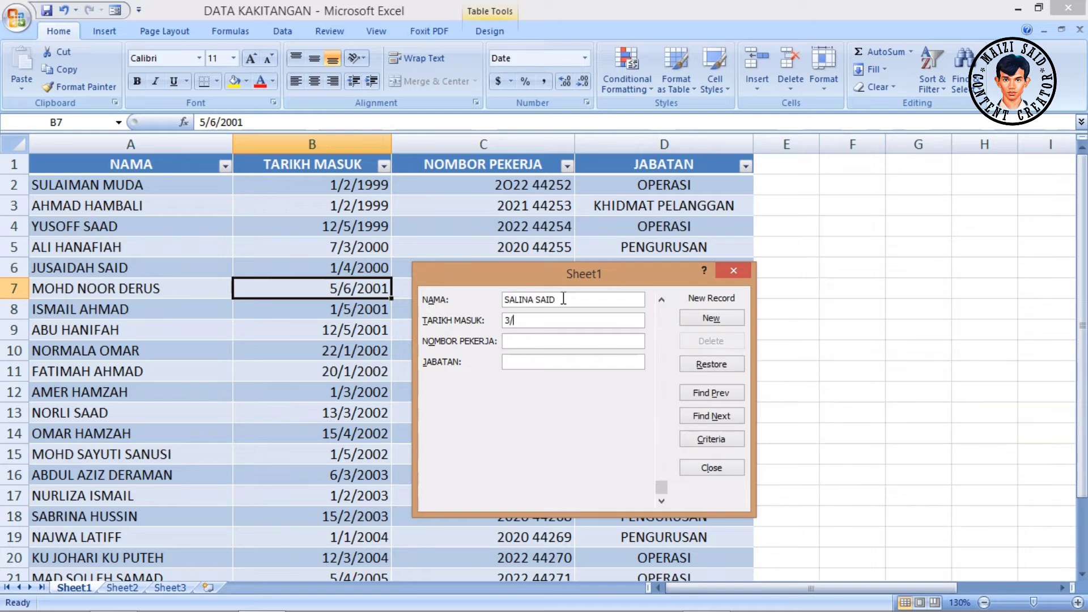
key("Tab")
type("2021 44277")
key("Tab")
type("KHIDMAT PELANGAN")
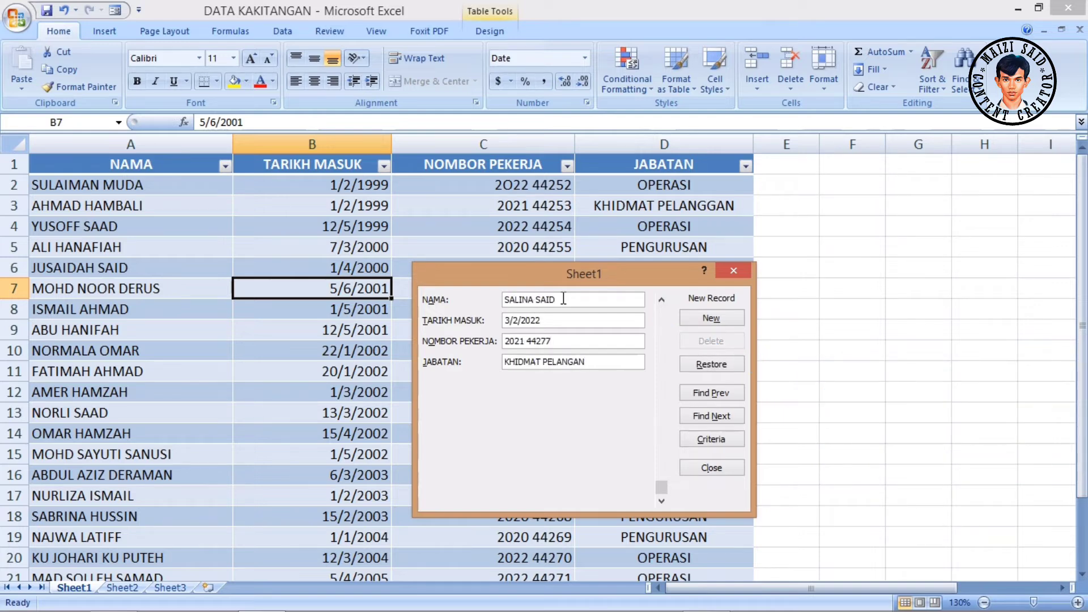
key("BackSpace")
key("BackSpace")
type("GAN")
key("Return")
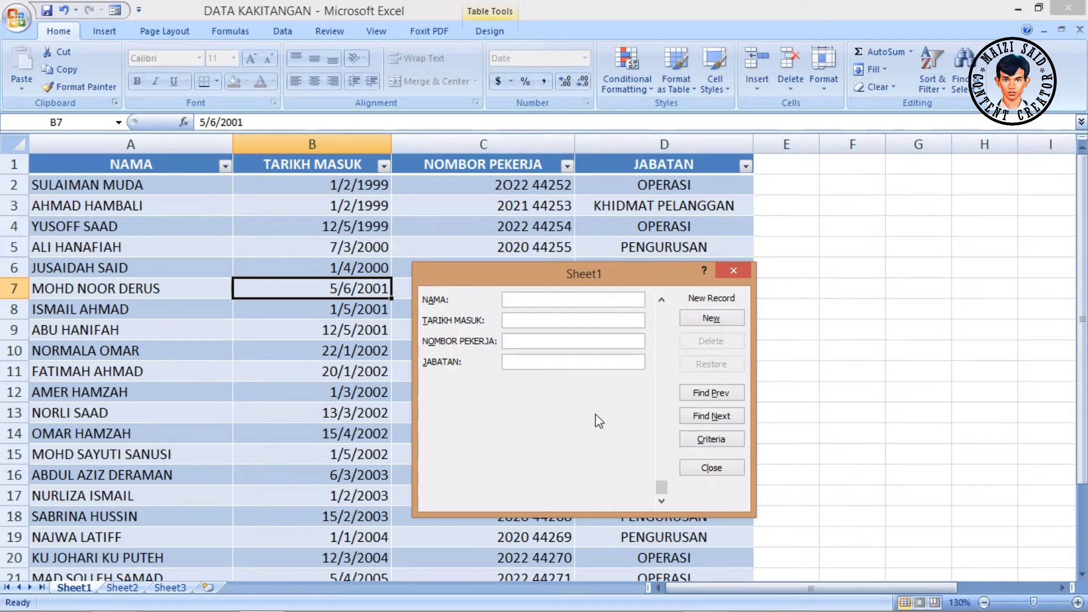
left_click(709, 467)
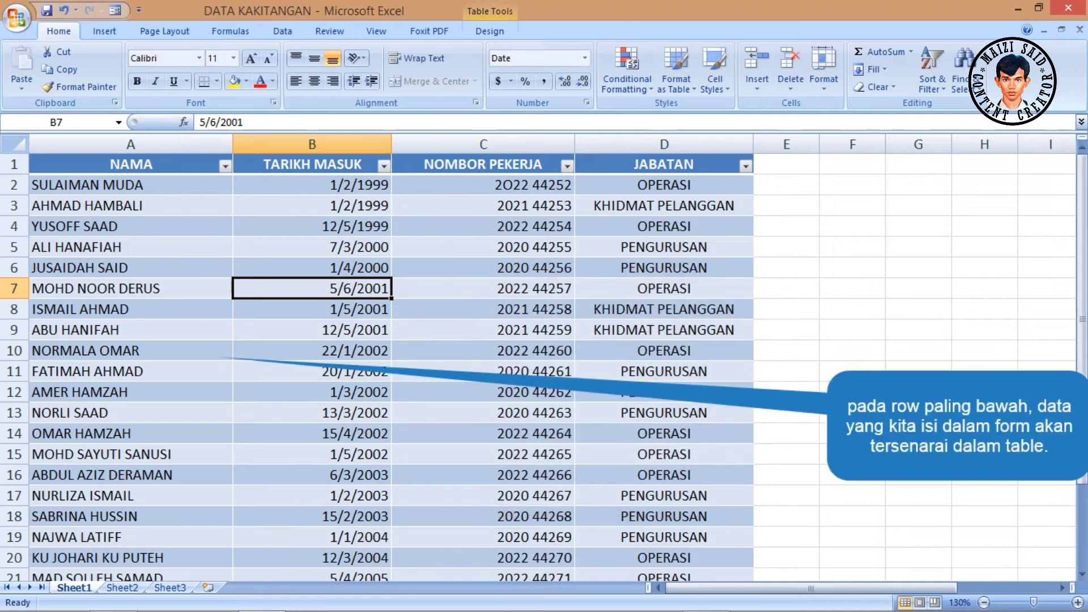
- Check the newly added record in the table's last row and reopen the data form
scroll(797, 422, "down", 5)
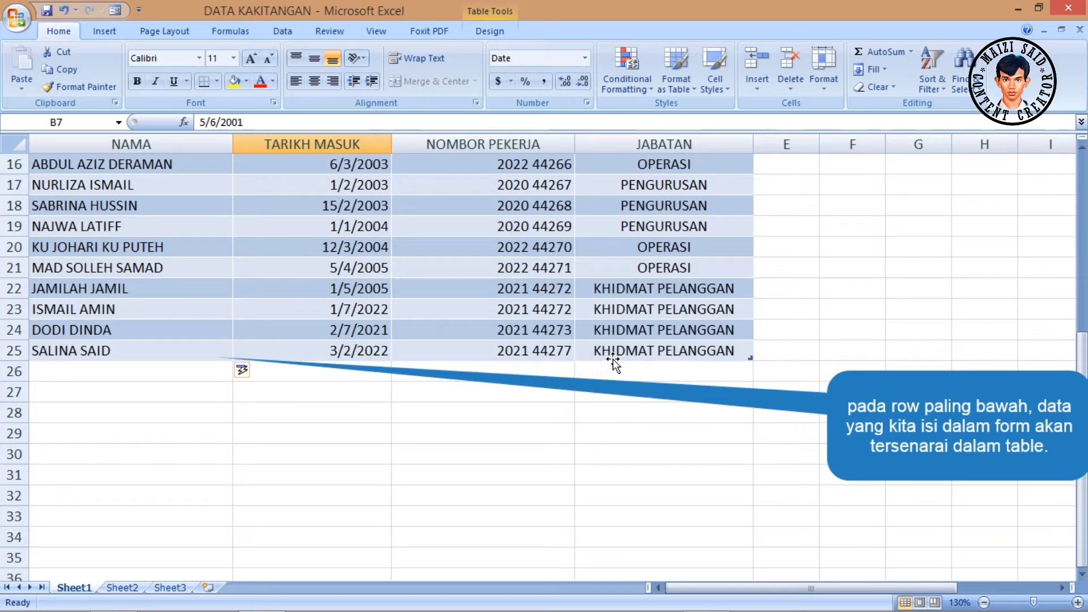
scroll(623, 411, "up", 5)
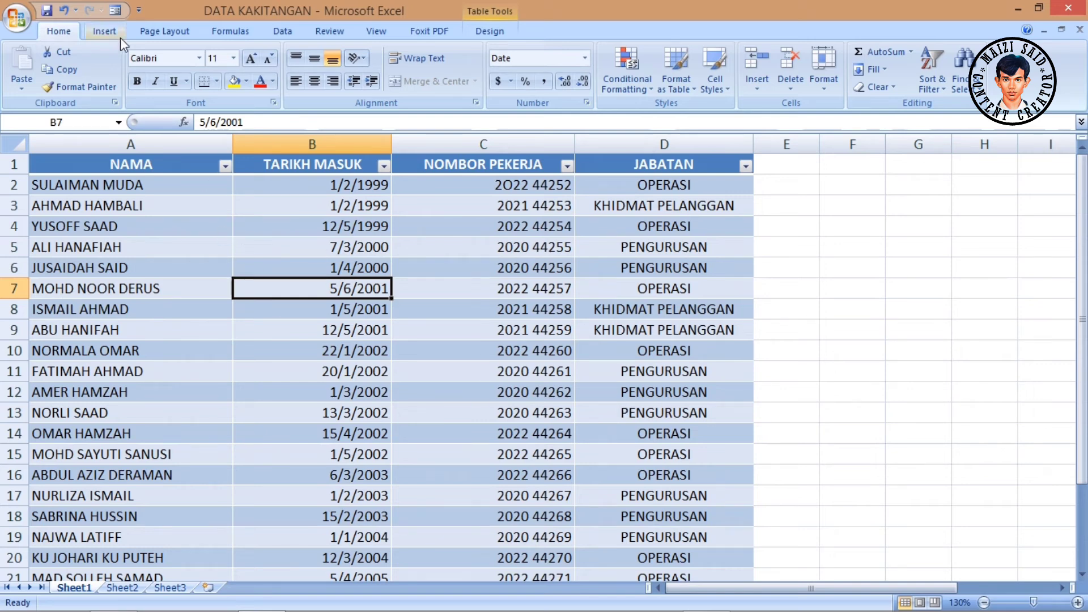
left_click(117, 11)
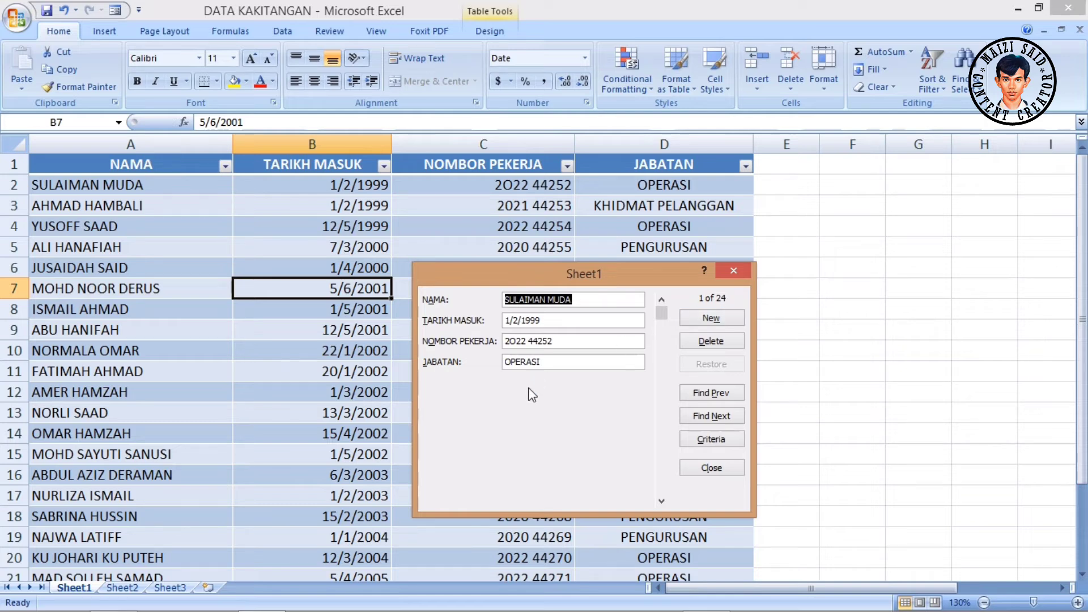
- Change the department of the first staff record to PENGURUSAN in the data form and save it to the table
left_click(545, 363)
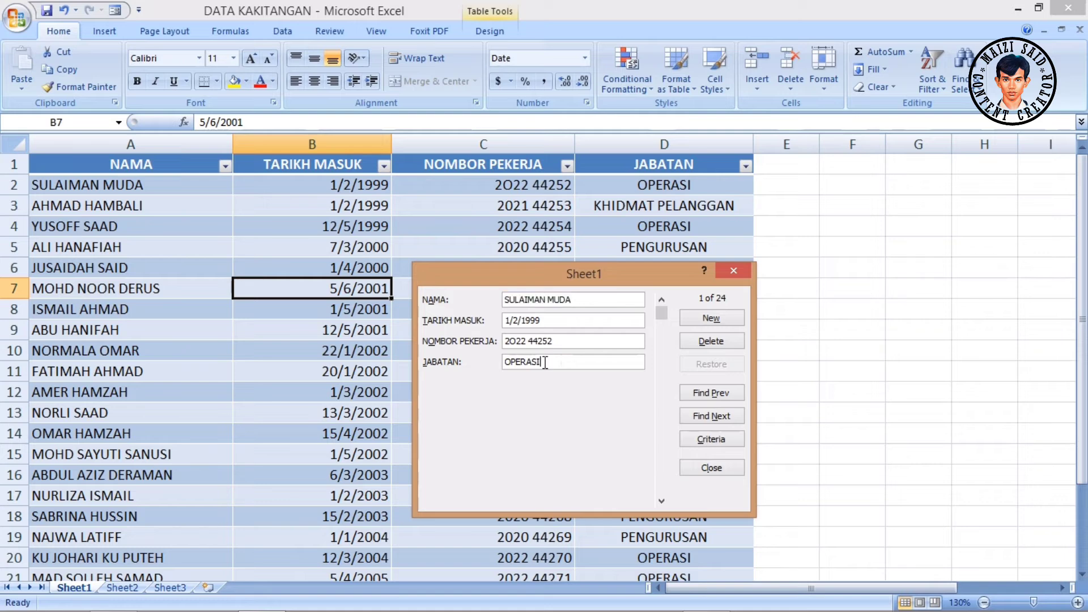
left_click_drag(545, 362, 461, 365)
type("PE")
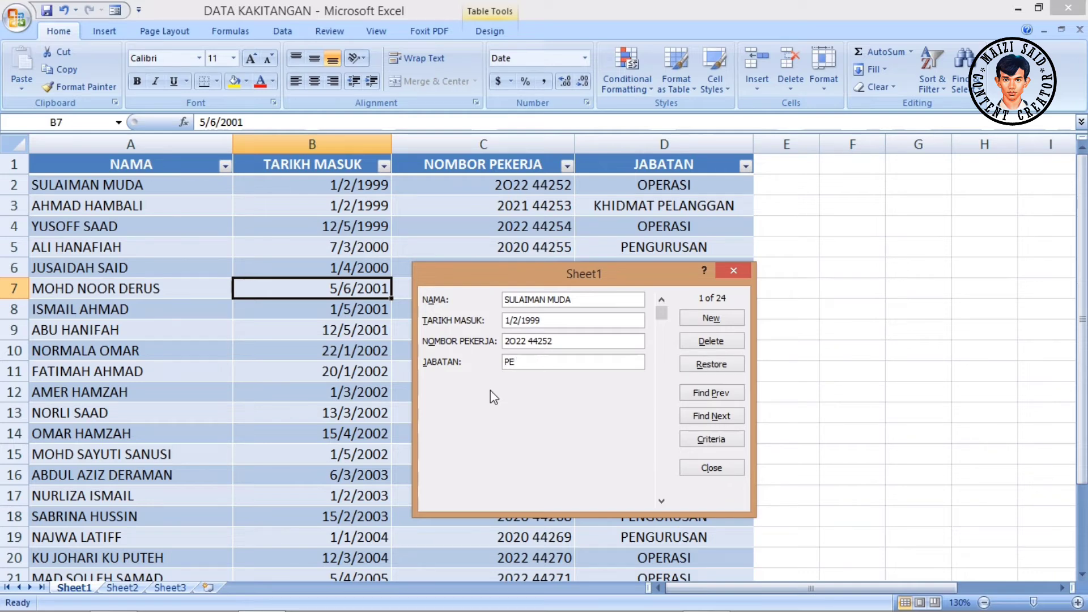
type("NGG")
key("BackSpace")
type("URUSAN")
key("Return")
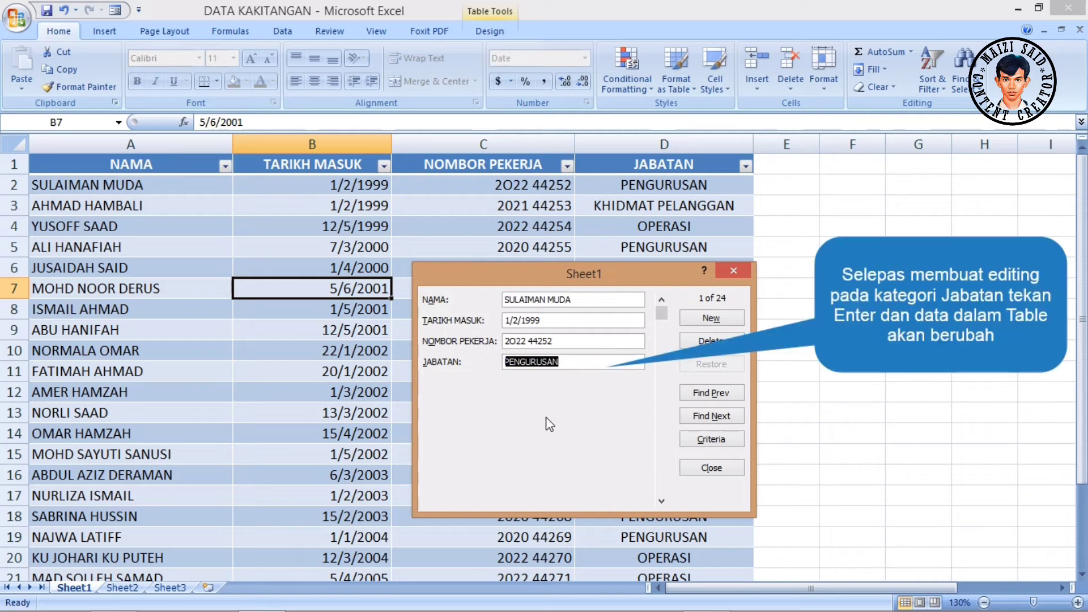
- Set the first staff record's department back to OPERASI in the data form
type("OP")
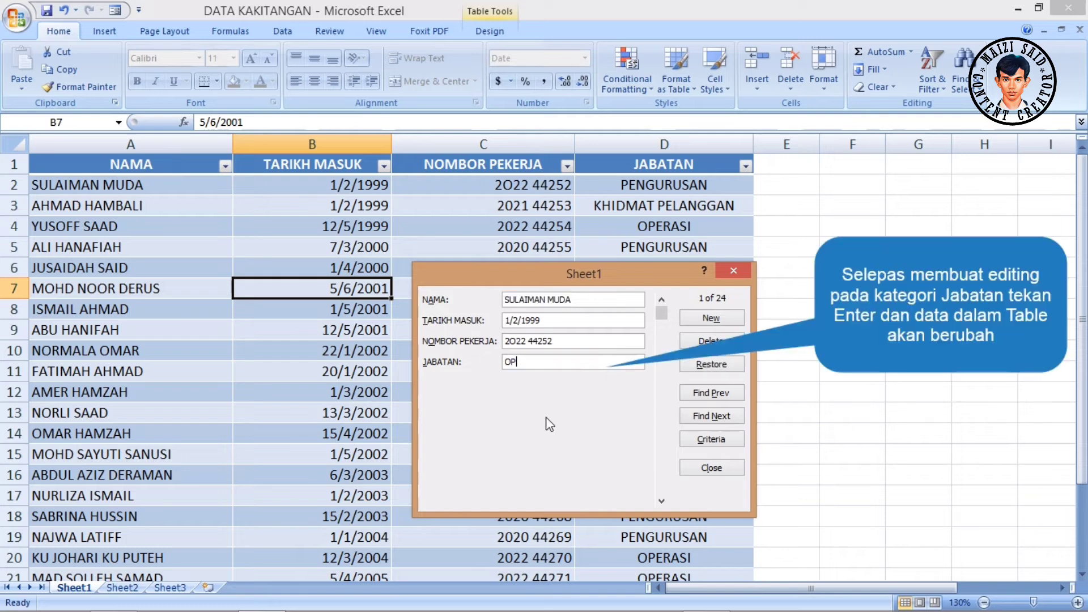
type("ERASI")
key("Return")
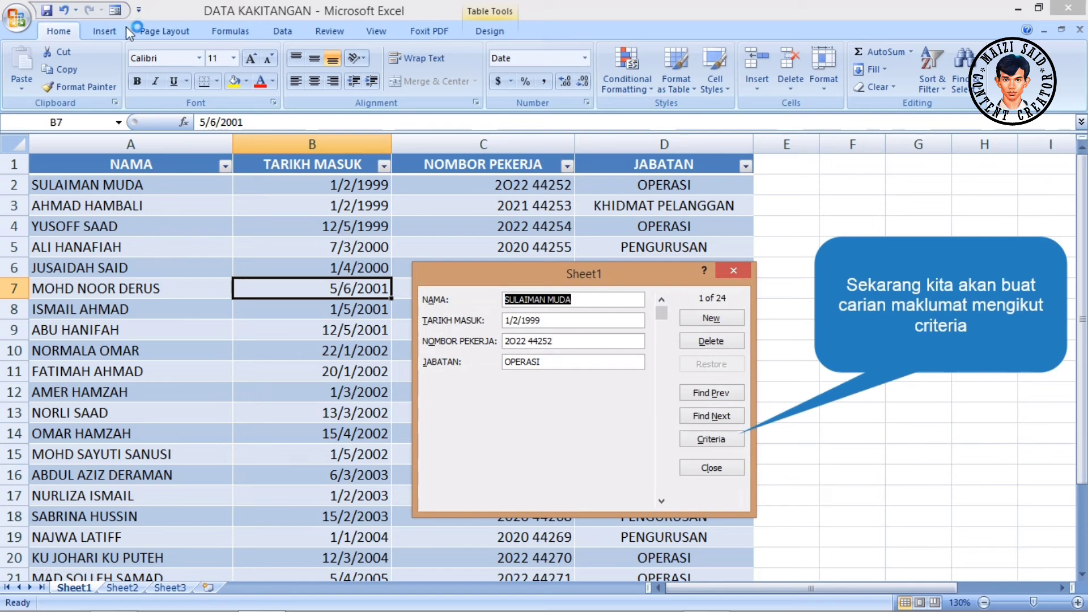
- Search the staff records with an employee's first name as the NAMA criterion, checking for matches in both directions
left_click(703, 441)
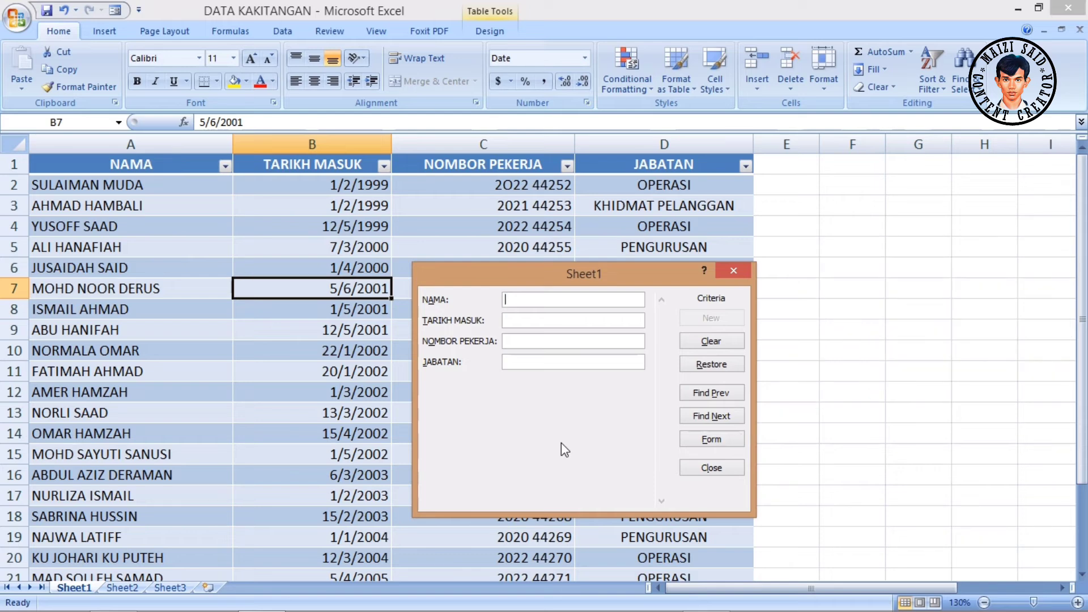
type("ALI")
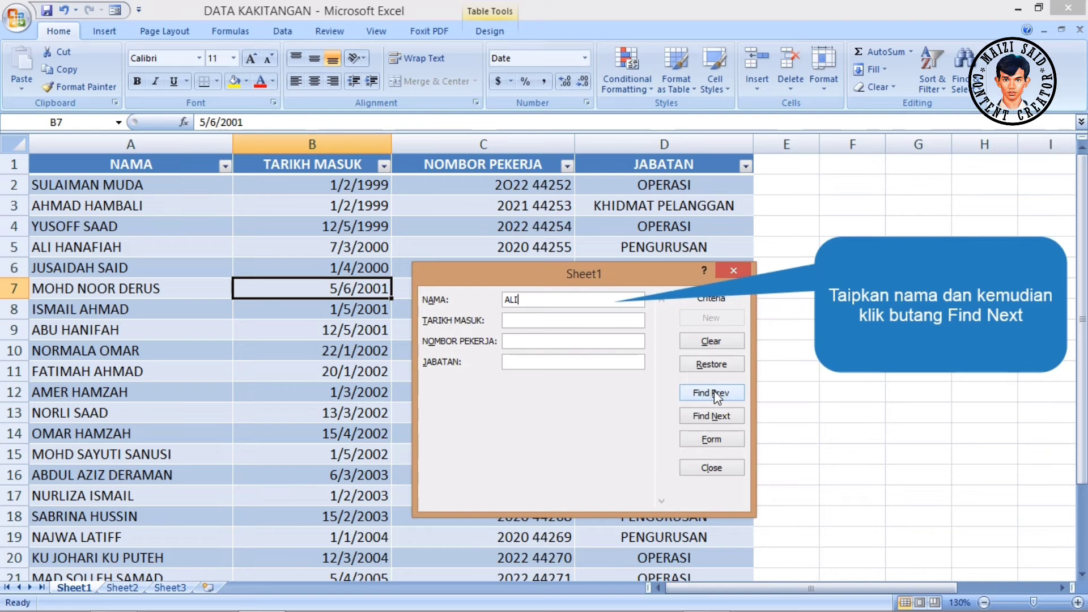
left_click(715, 415)
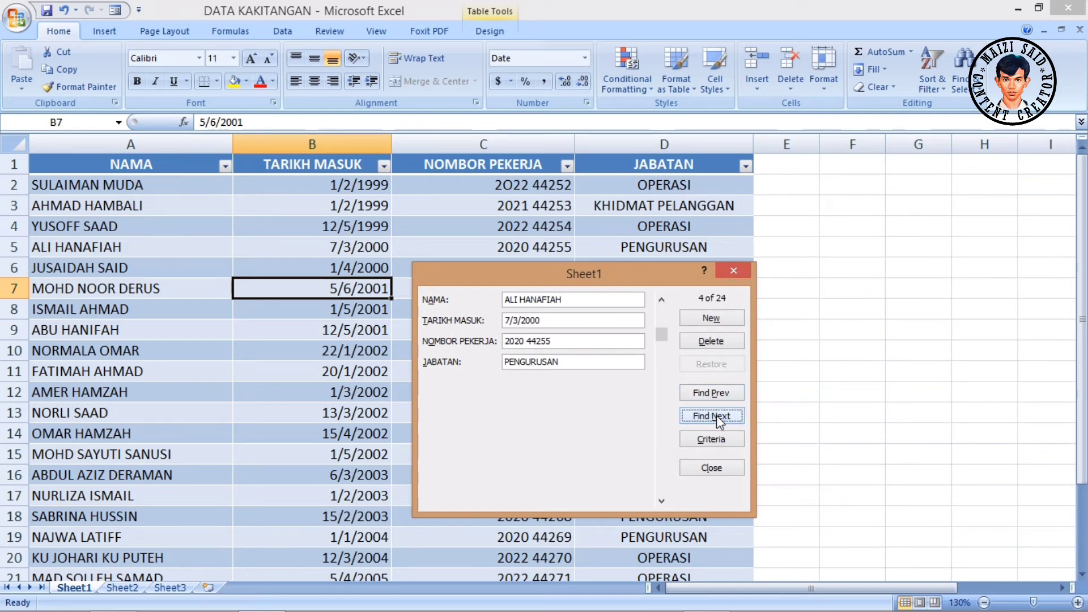
left_click(717, 397)
left_click(717, 417)
- Clear the name criterion and search the staff records for the department OPERASI
left_click(708, 440)
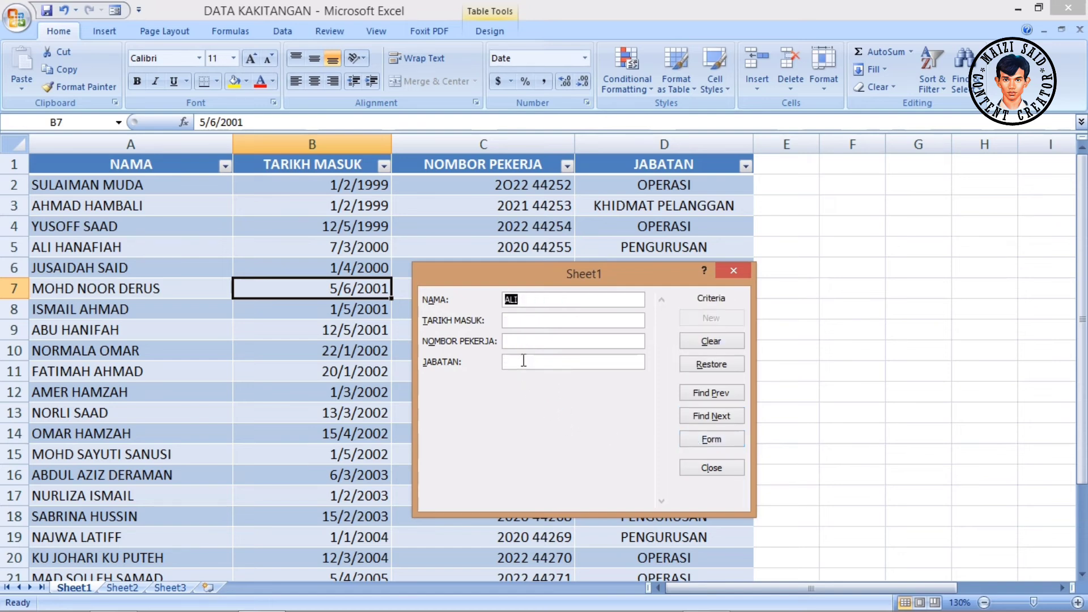
key("Delete")
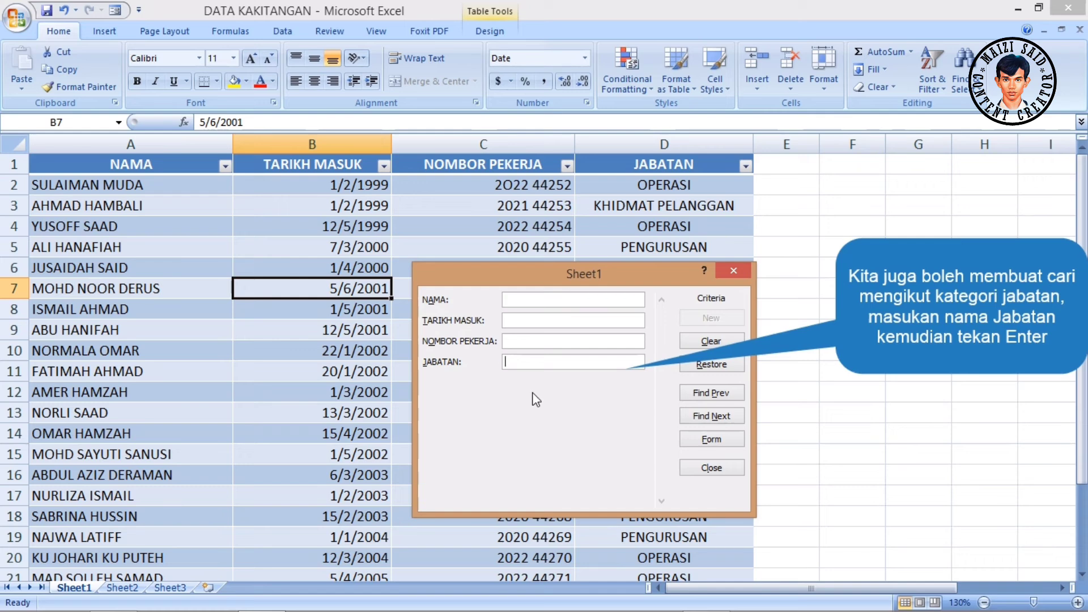
type("OPERASI")
key("Return")
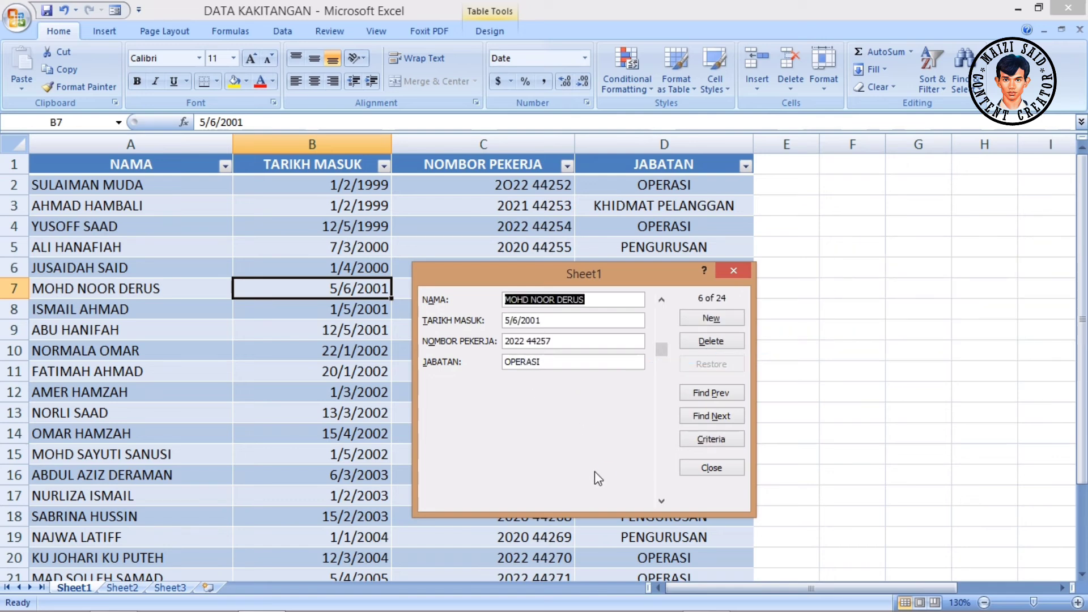
- Browse backward and forward through the OPERASI records, moving the data form aside to compare them with the table
left_click(709, 393)
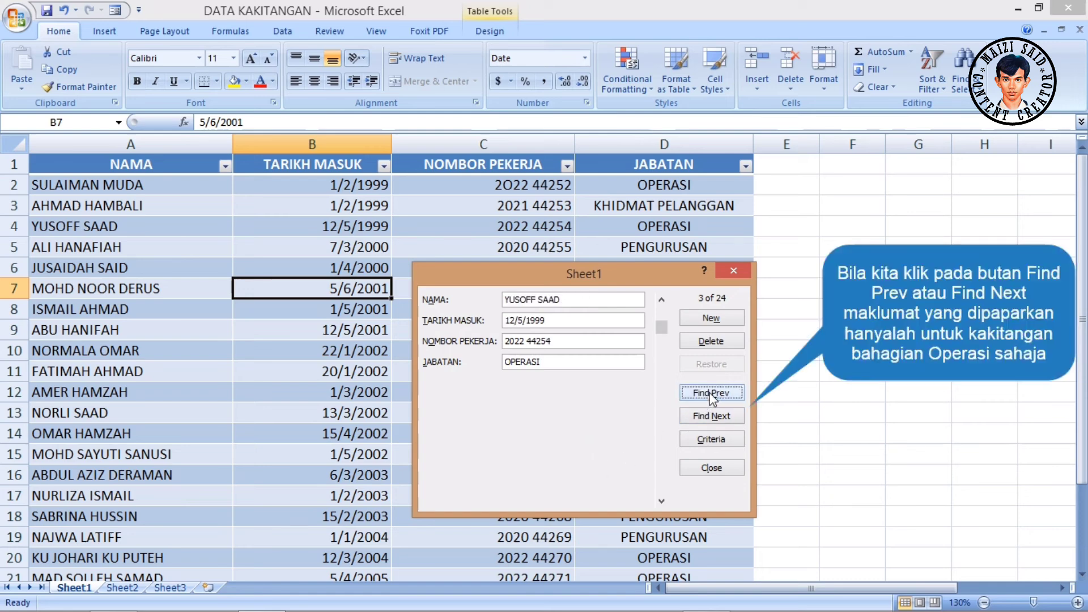
left_click(712, 393)
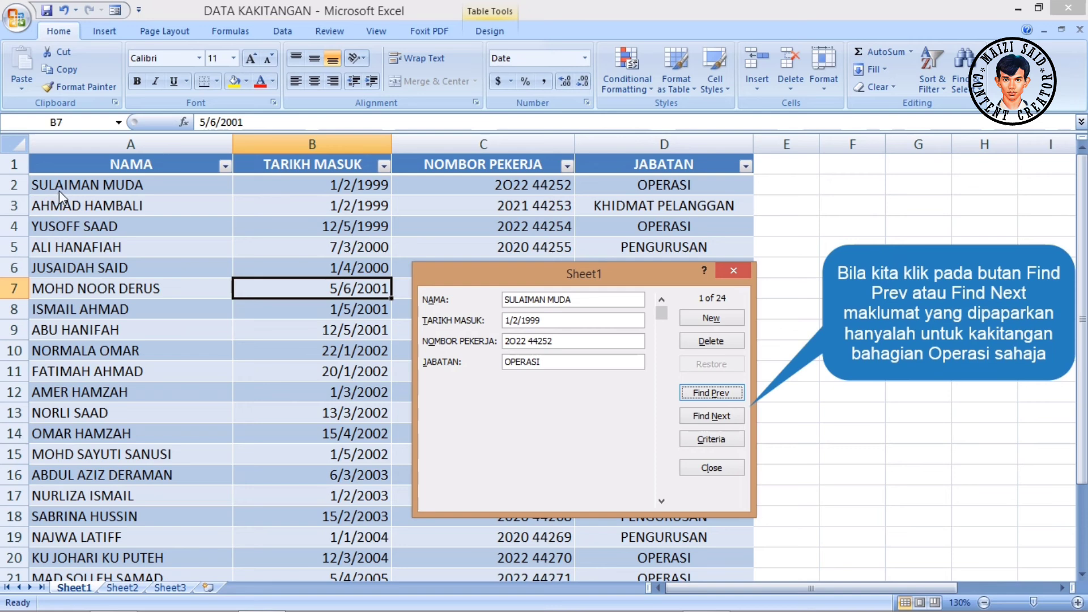
left_click_drag(578, 281, 352, 335)
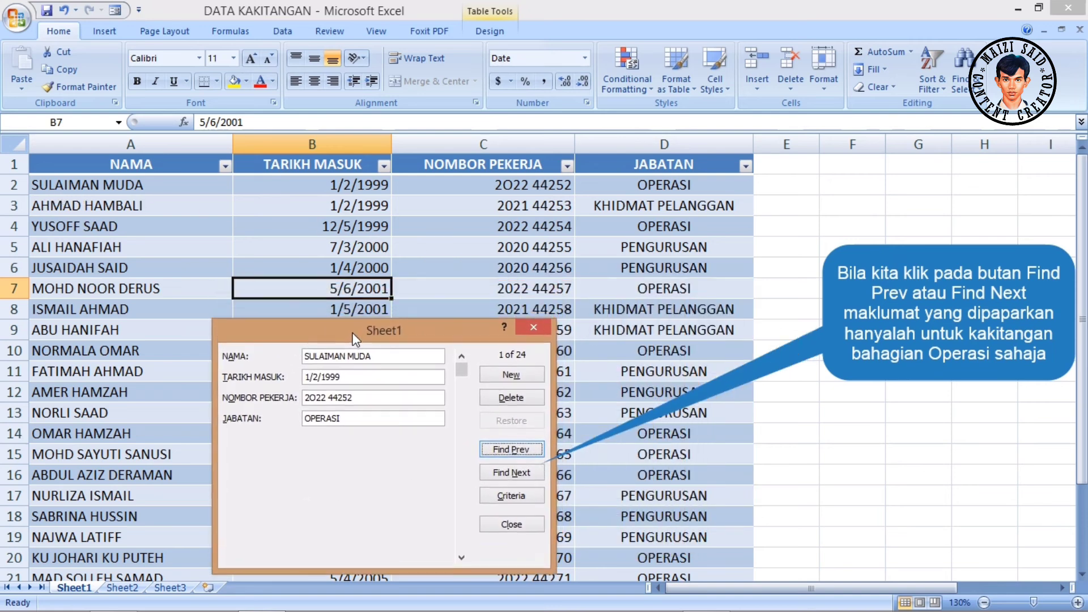
left_click(514, 472)
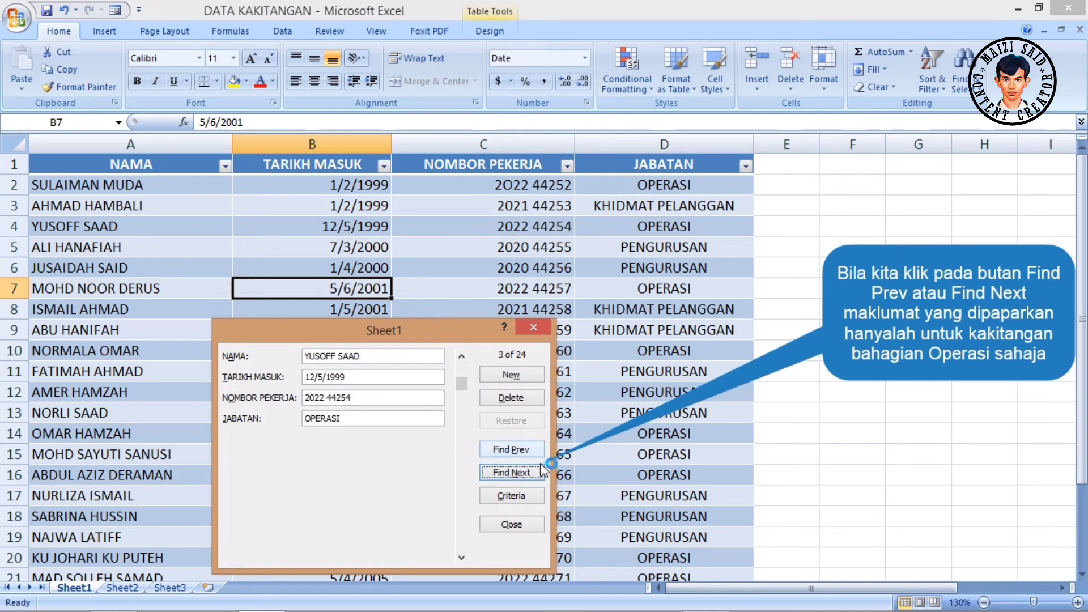
left_click(520, 474)
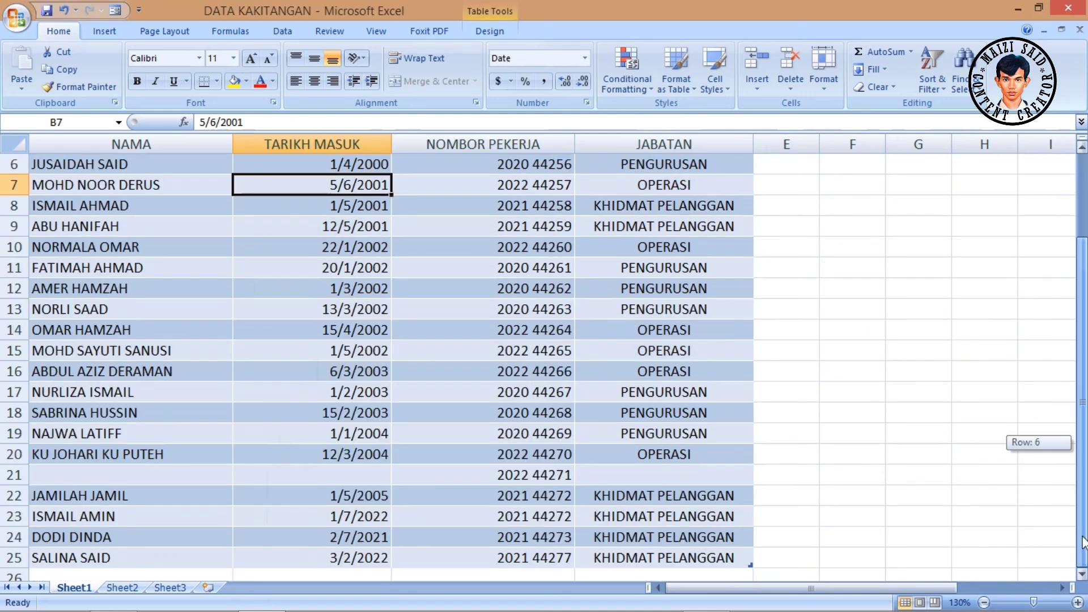
- Reopen the data form, go to the incomplete record from row 21 and fill in its name, joining date 12/2/2008 and department OPERASI
left_click(115, 10)
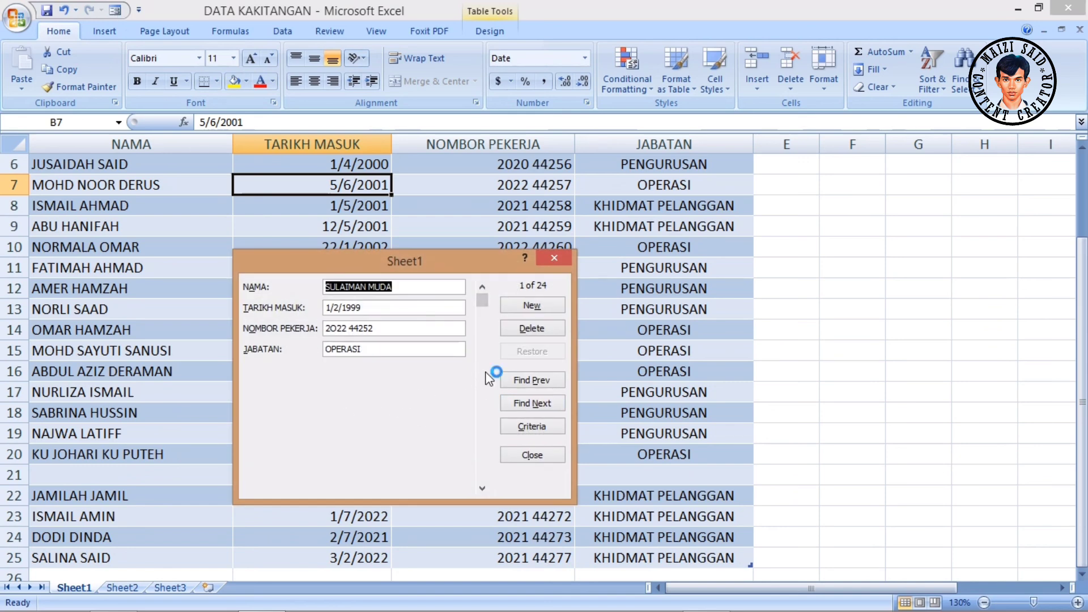
left_click(551, 403)
left_click(551, 404)
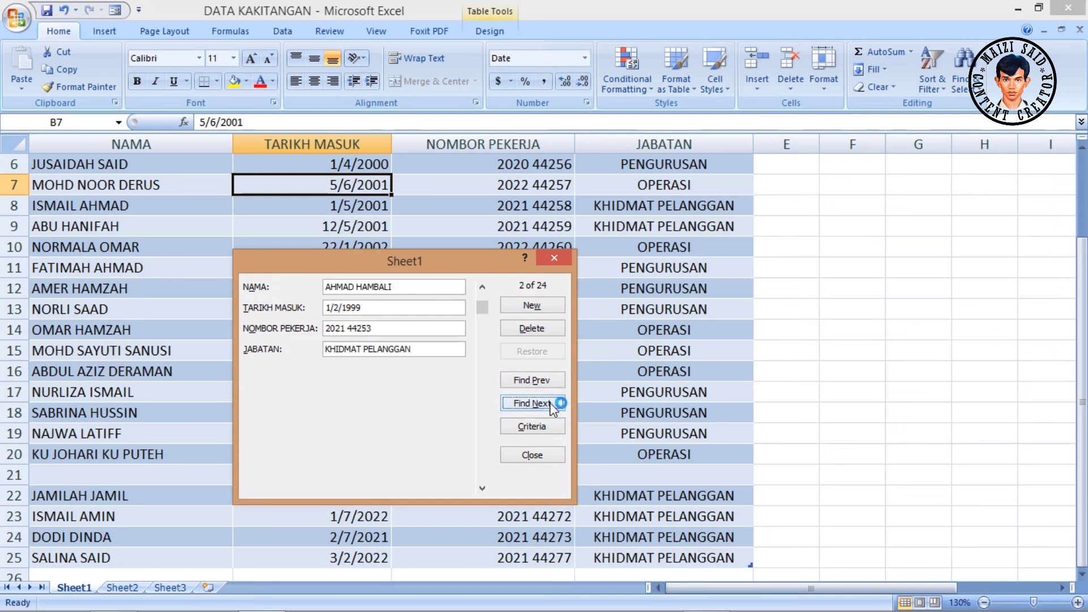
left_click(550, 403)
left_click(549, 402)
left_click(550, 402)
left_click(550, 403)
left_click(549, 402)
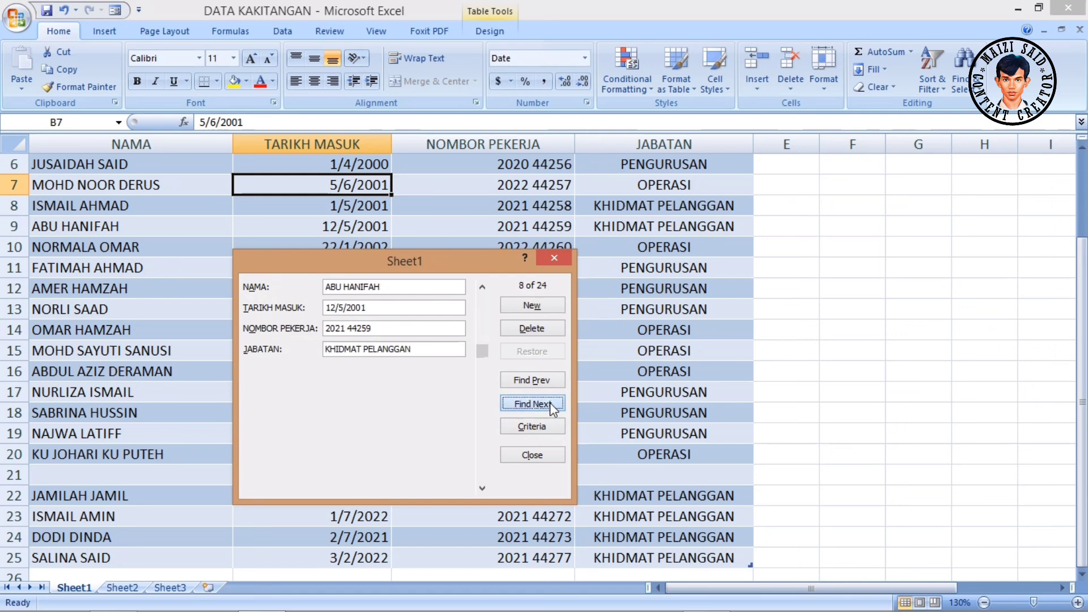
left_click(550, 402)
left_click(549, 403)
left_click(550, 403)
left_click(549, 402)
left_click(549, 402)
left_click(549, 402)
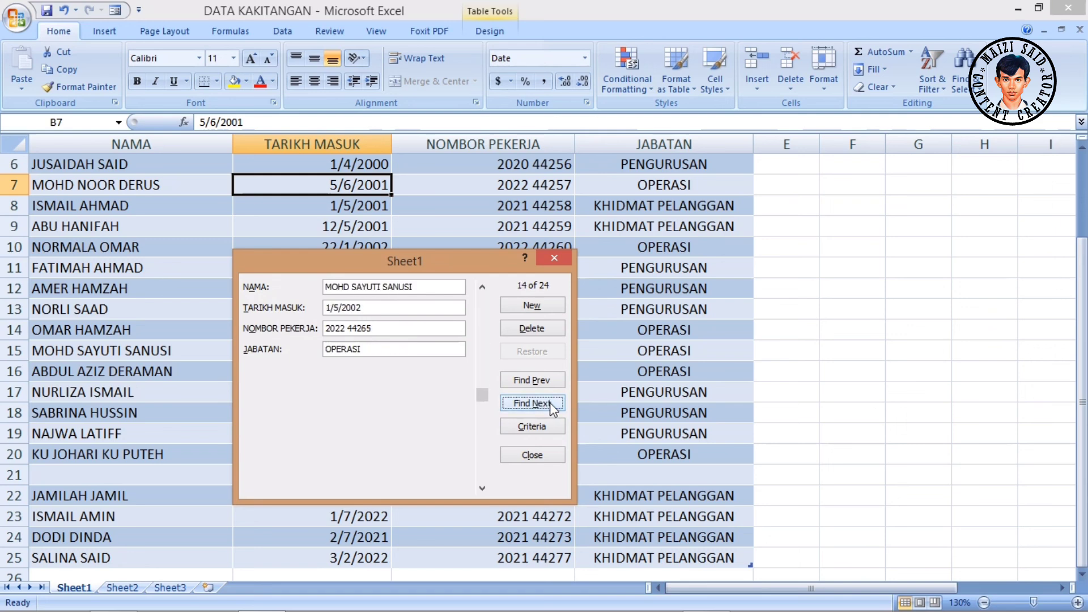
left_click(550, 402)
left_click(550, 403)
left_click(550, 402)
left_click(550, 402)
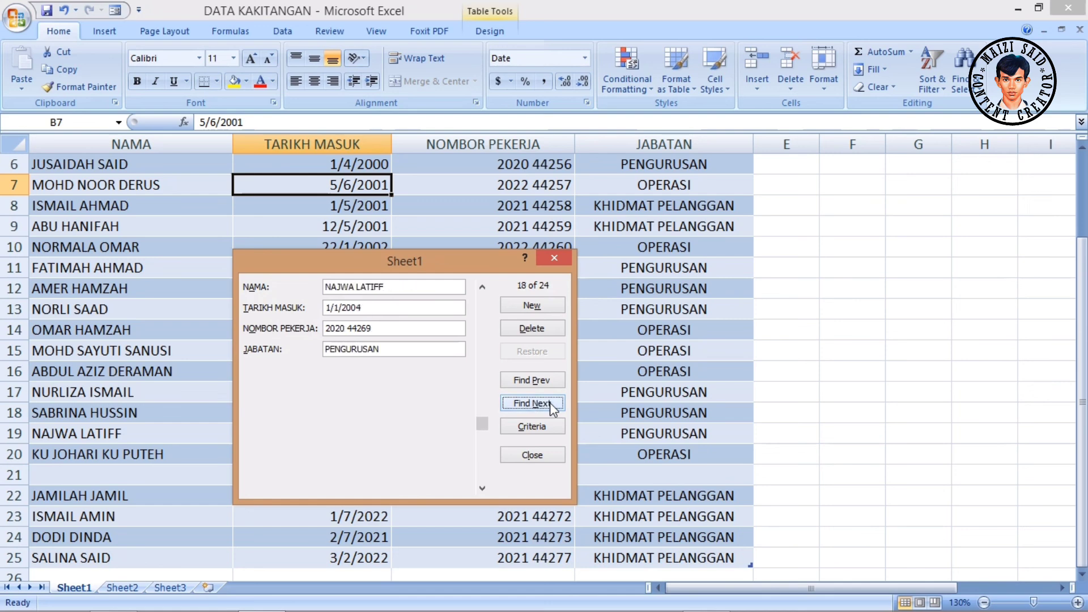
left_click(549, 402)
left_click(547, 455)
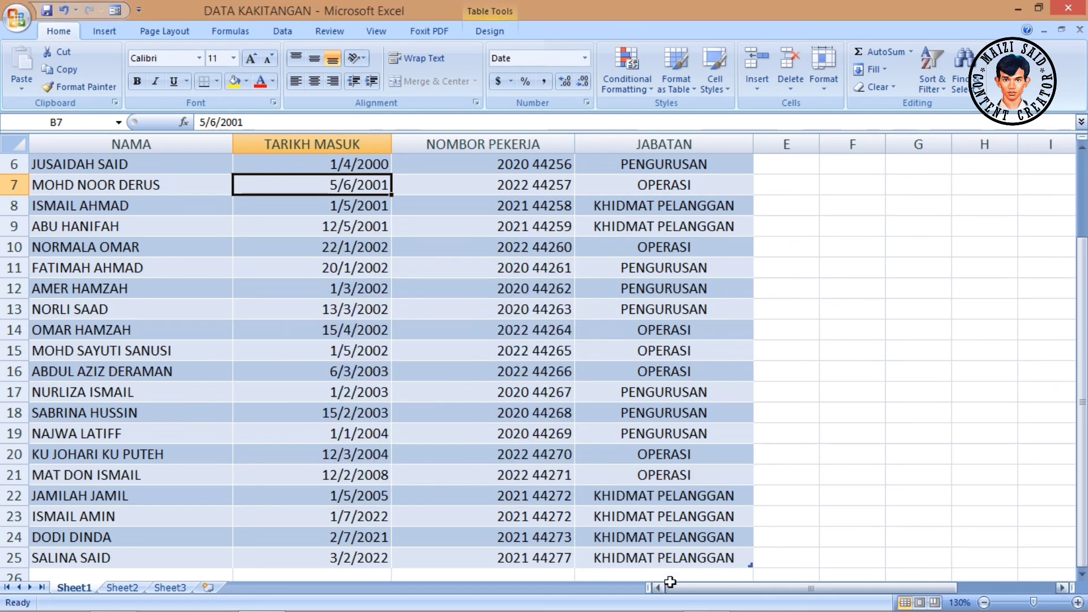
mouse_move(668, 587)
left_mouse_down()
mouse_move(708, 586)
mouse_move(658, 586)
left_mouse_up()
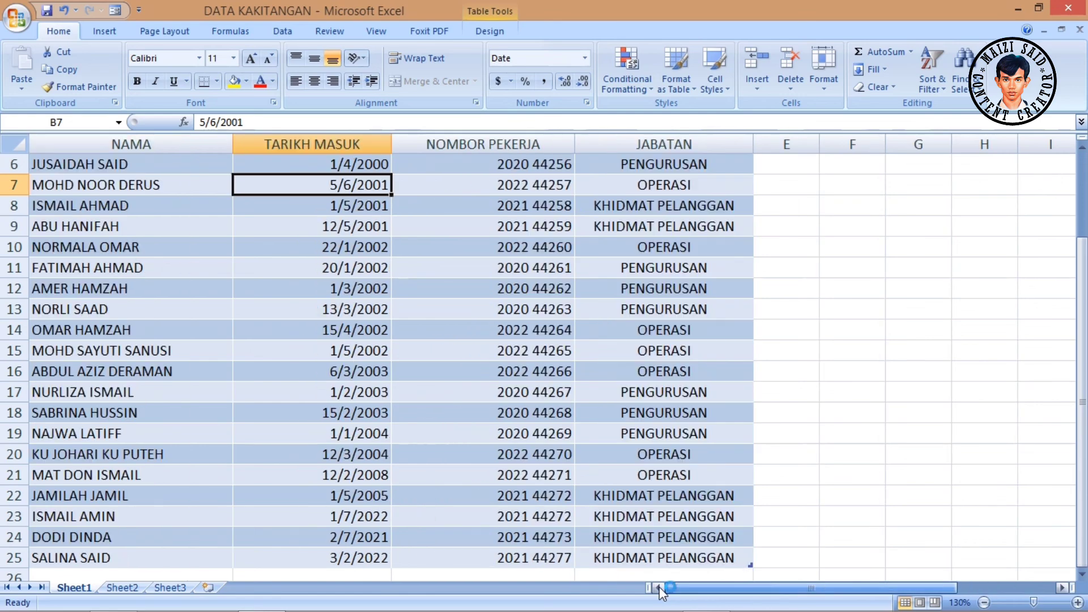
scroll(478, 510, "down", 2)
scroll(478, 510, "up", 4)
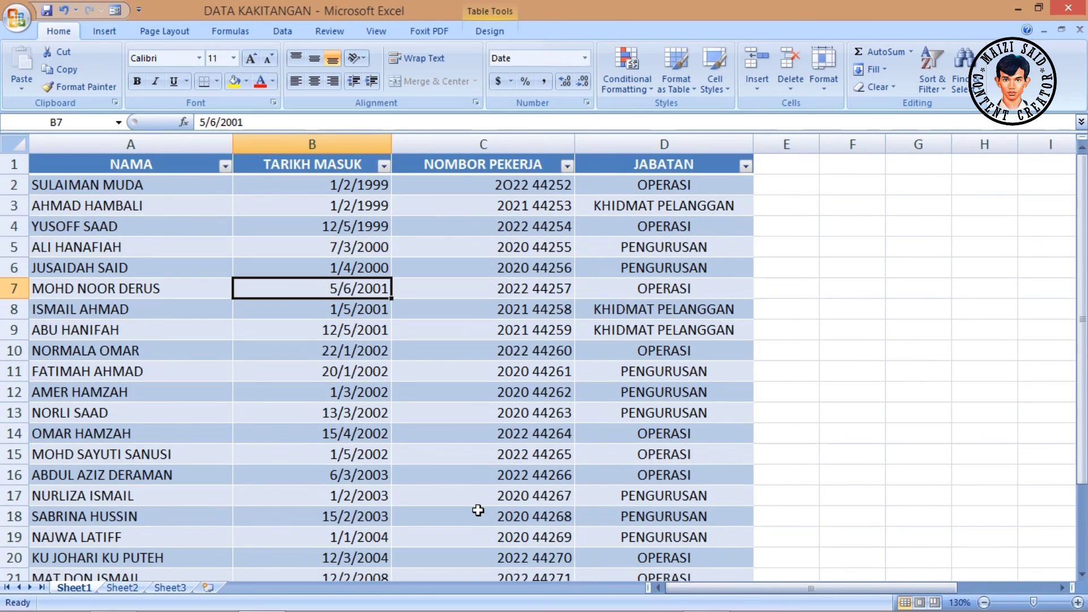